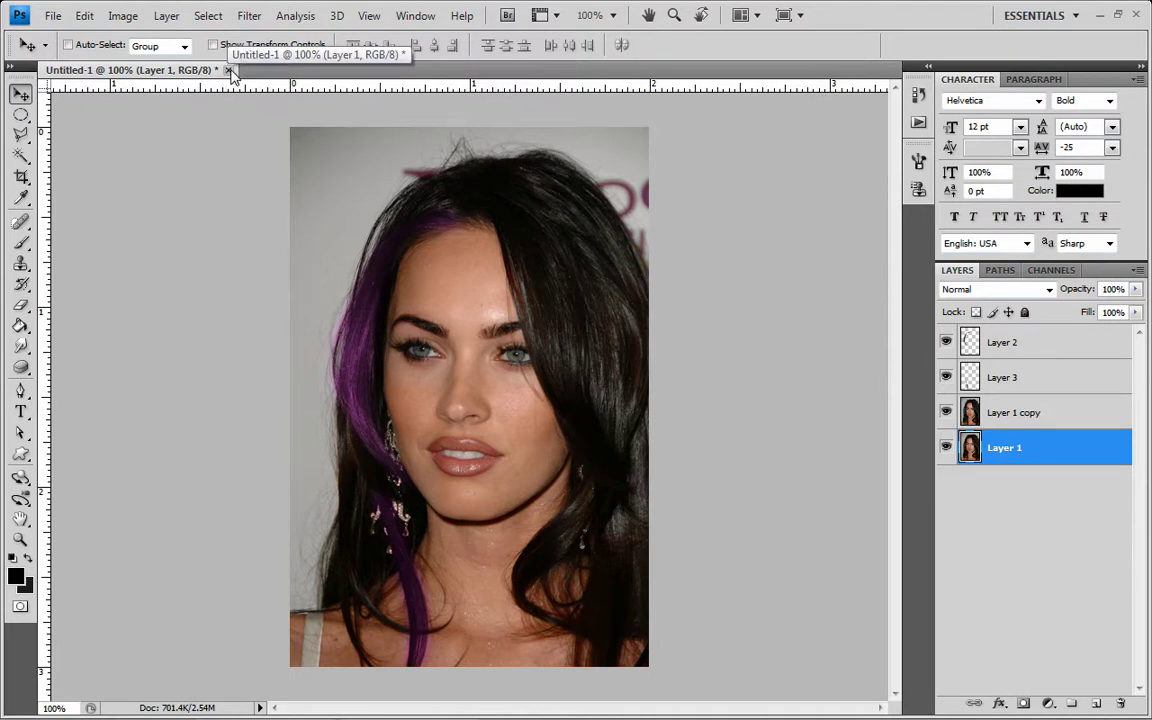
Step: Create a new 399 × 600 pixel RGB document with a transparent background and a resolution of 200 pixels/inch
left_click(52, 15)
left_click(70, 37)
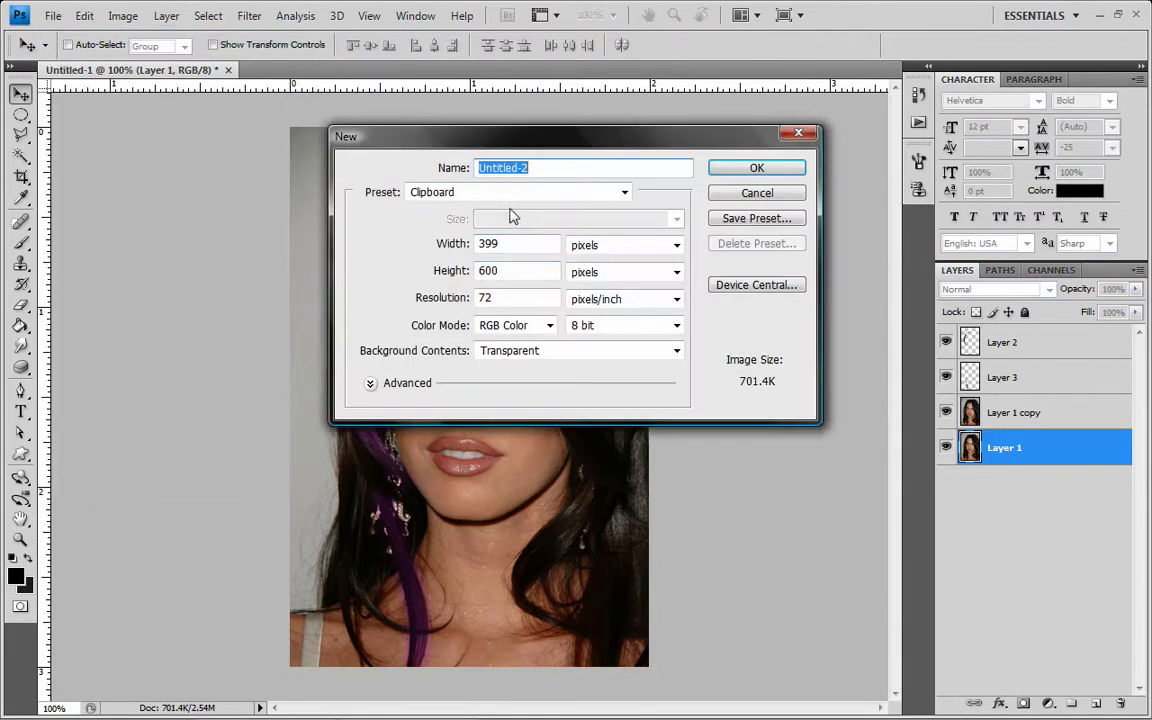
left_click(528, 298)
type("200")
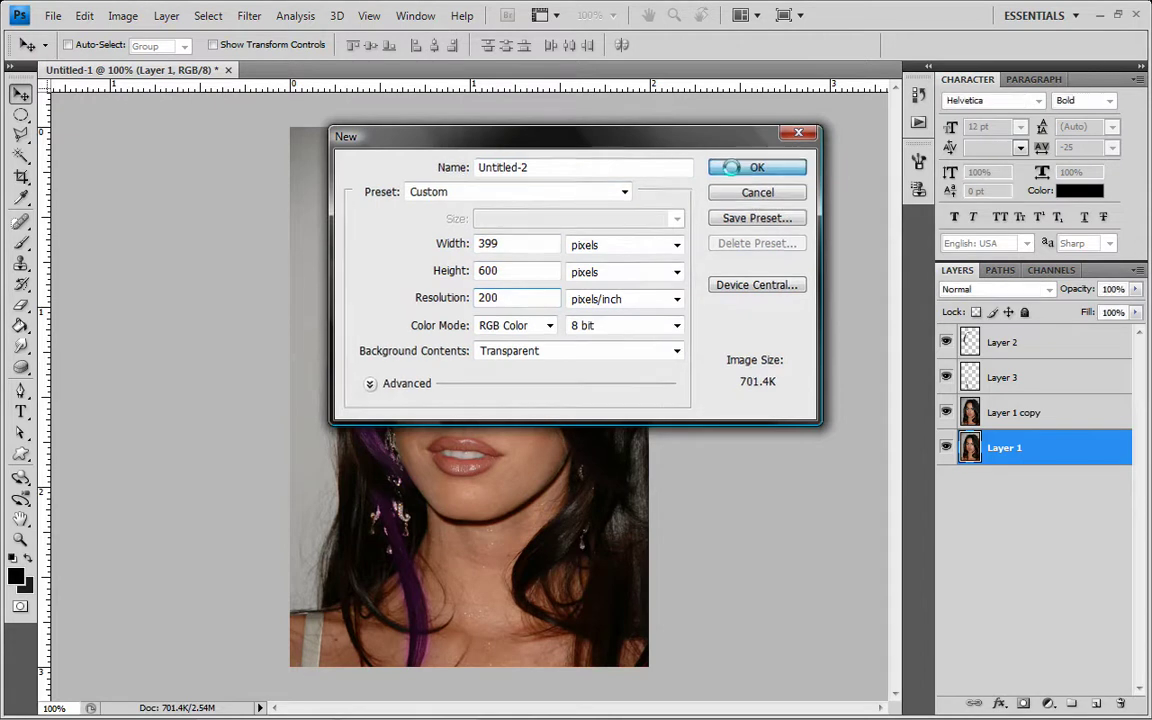
left_click(735, 172)
Step: Paste the copied portrait into the new document and duplicate its layer
left_click(84, 16)
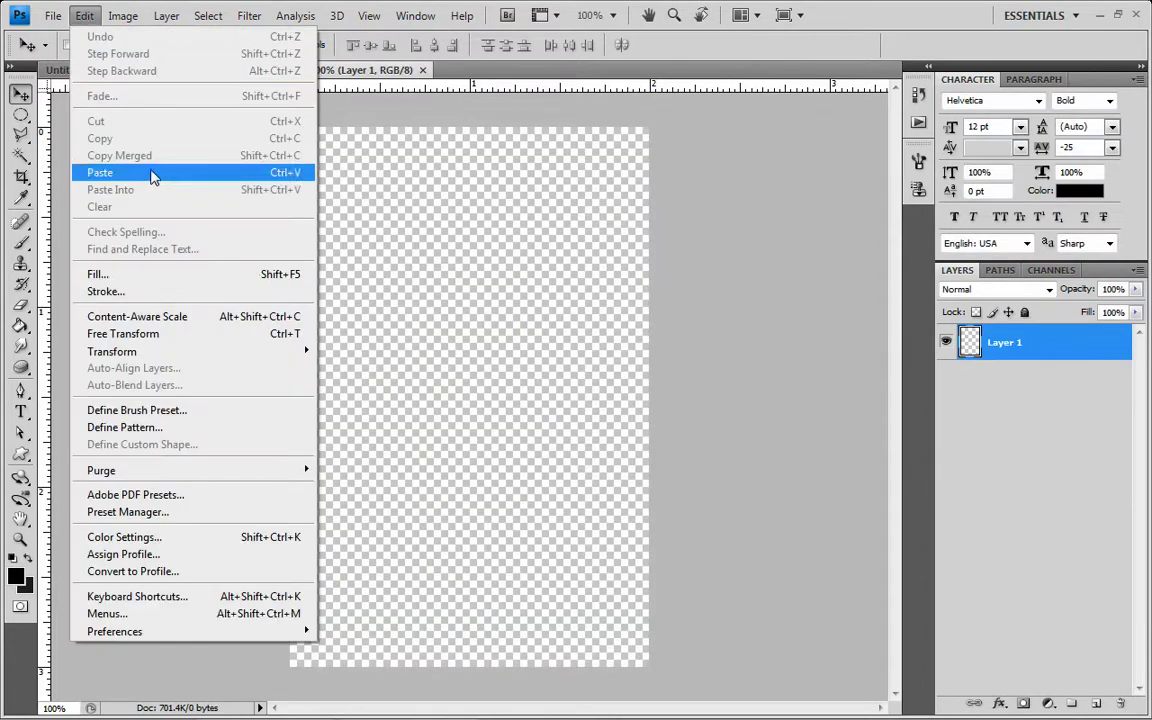
left_click(100, 173)
left_click_drag(1049, 355, 1096, 703)
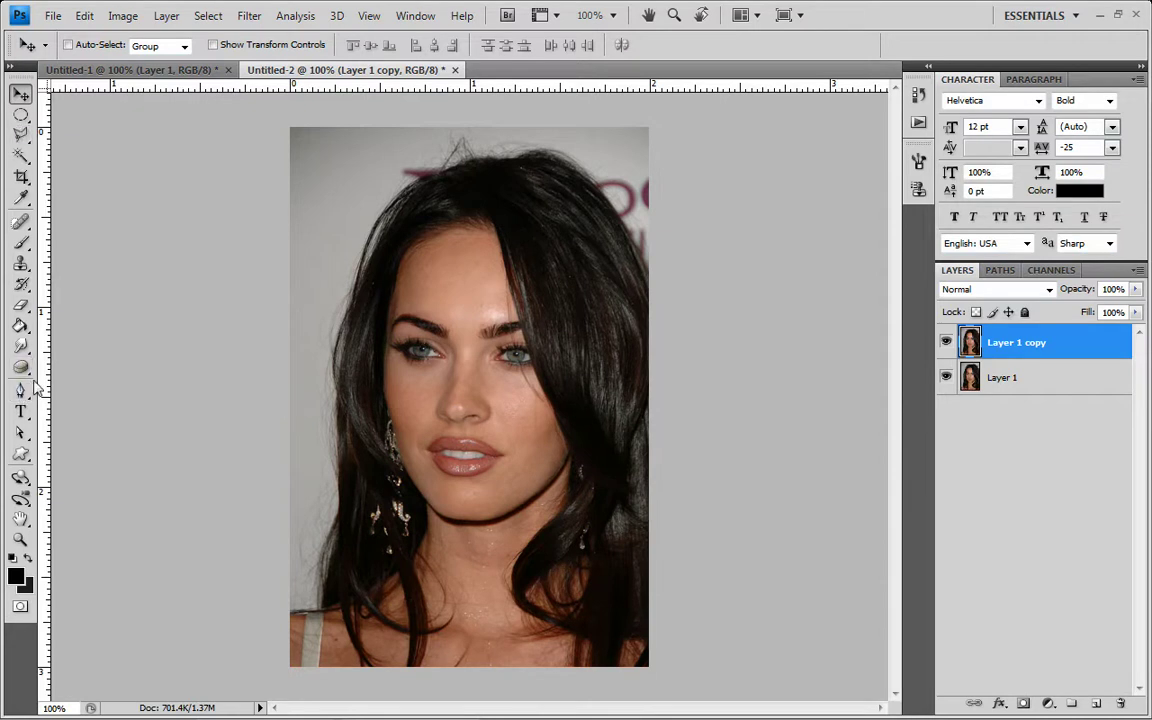
Step: With the Pen tool, trace the inner edge of the face-framing hair strand from the forehead hairline down toward the jaw
left_click(21, 139)
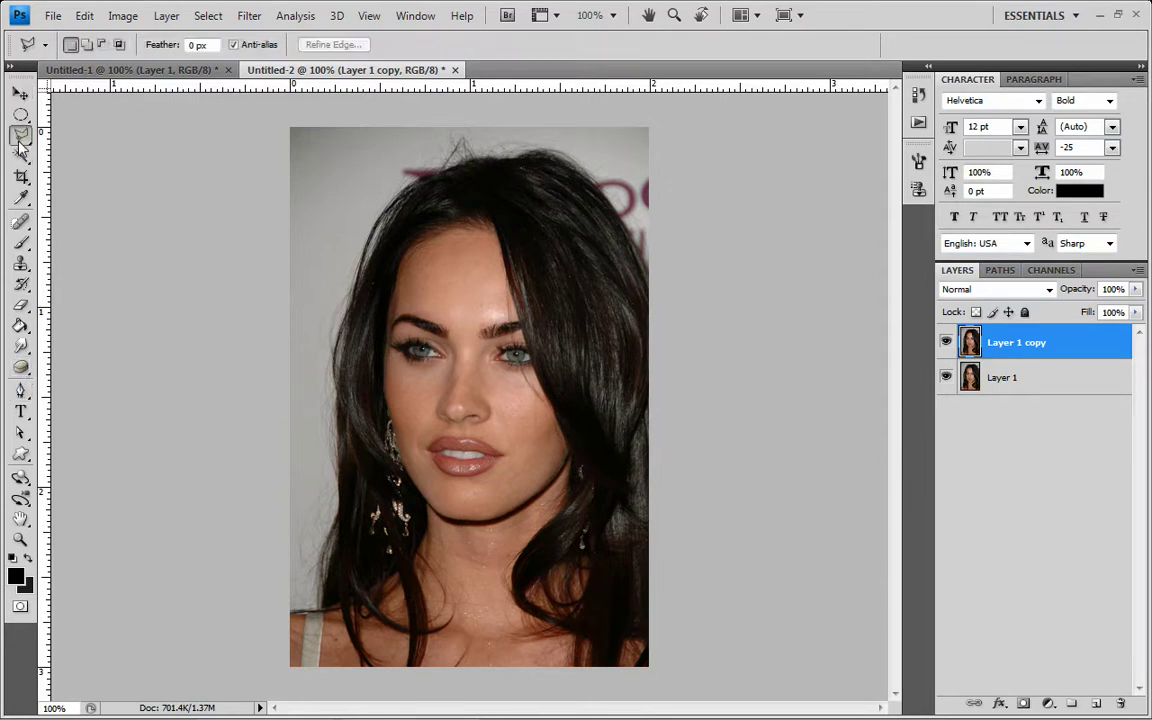
left_click(21, 391)
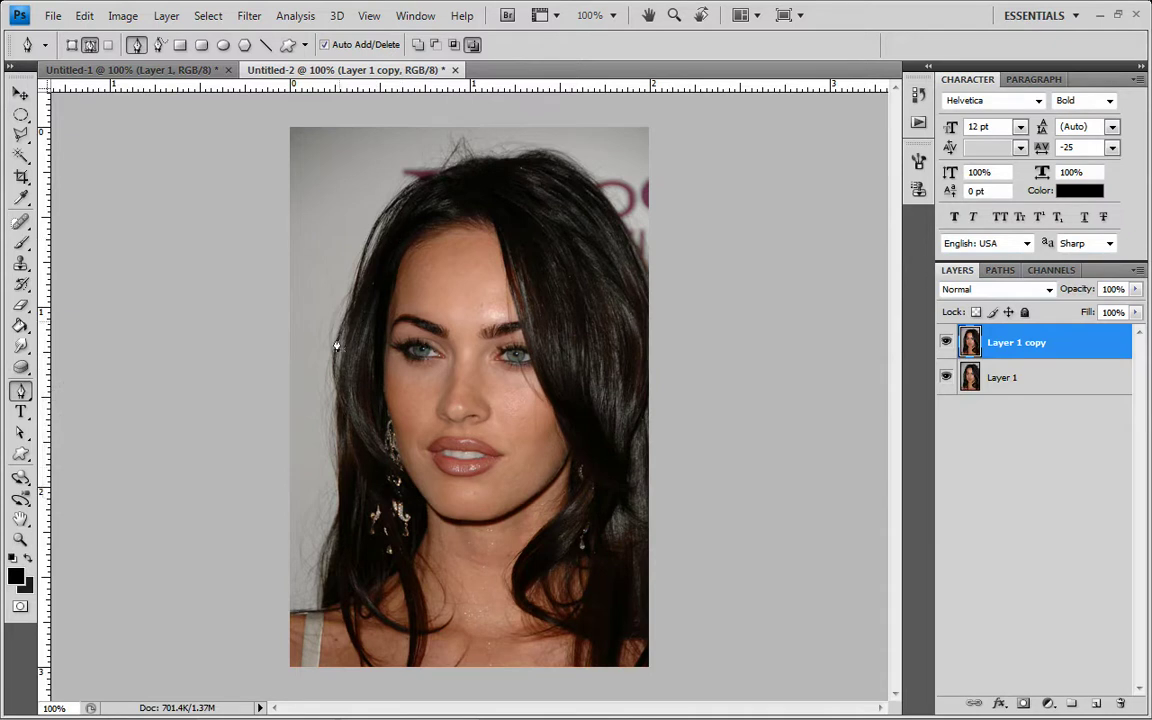
left_click(459, 222)
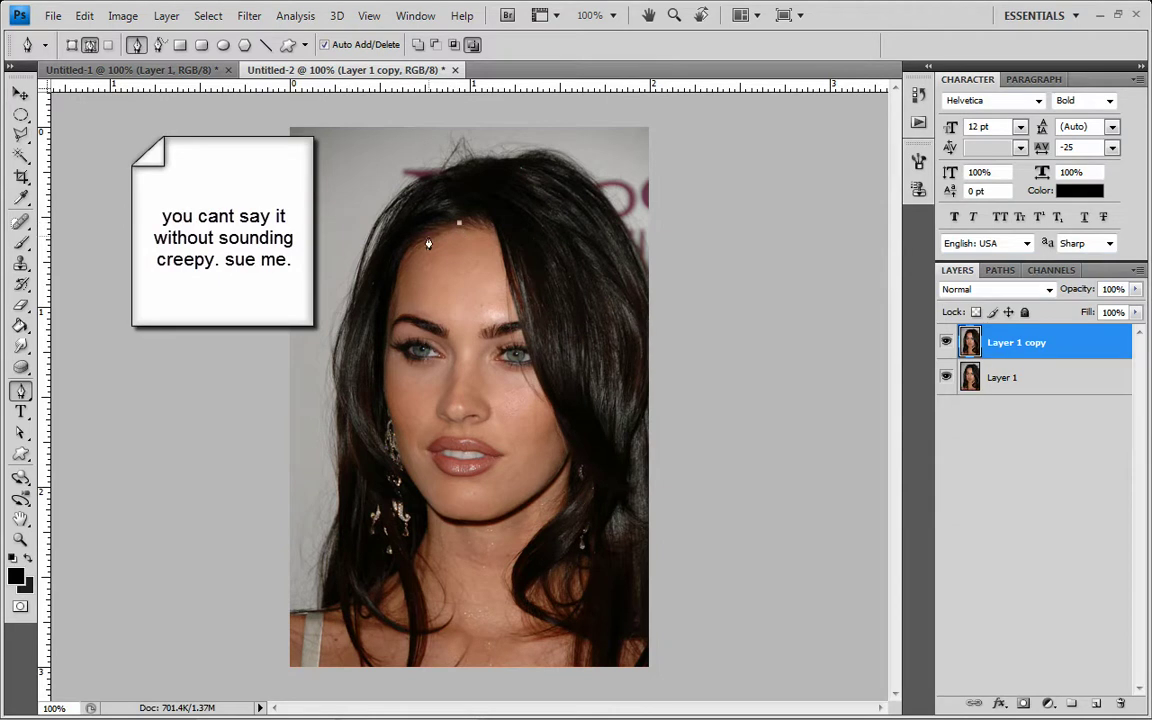
left_click(421, 233)
left_click(409, 244)
left_click(389, 266)
left_click(379, 309)
left_click(373, 359)
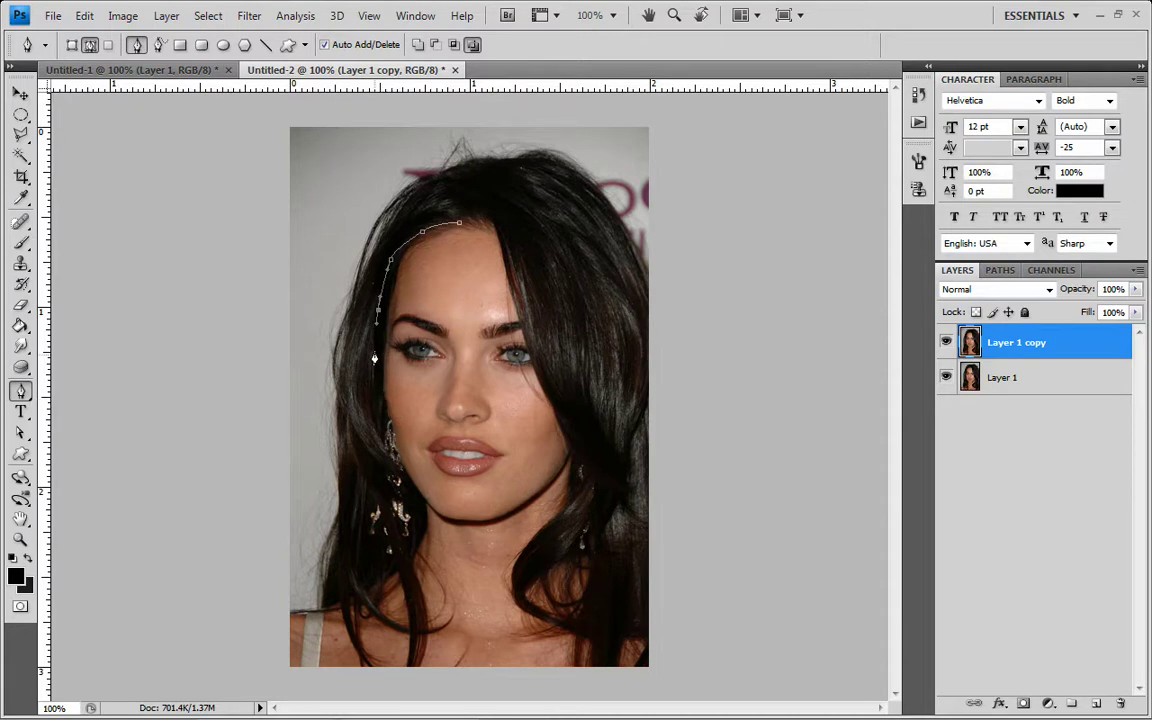
left_click_drag(375, 360, 414, 496)
Step: Continue the path around the strand's lower tip and up its outer edge, closing it at the forehead hairline
left_click(420, 497)
left_click_drag(374, 461, 351, 423)
left_click_drag(340, 404, 343, 323)
key("ctrl+z")
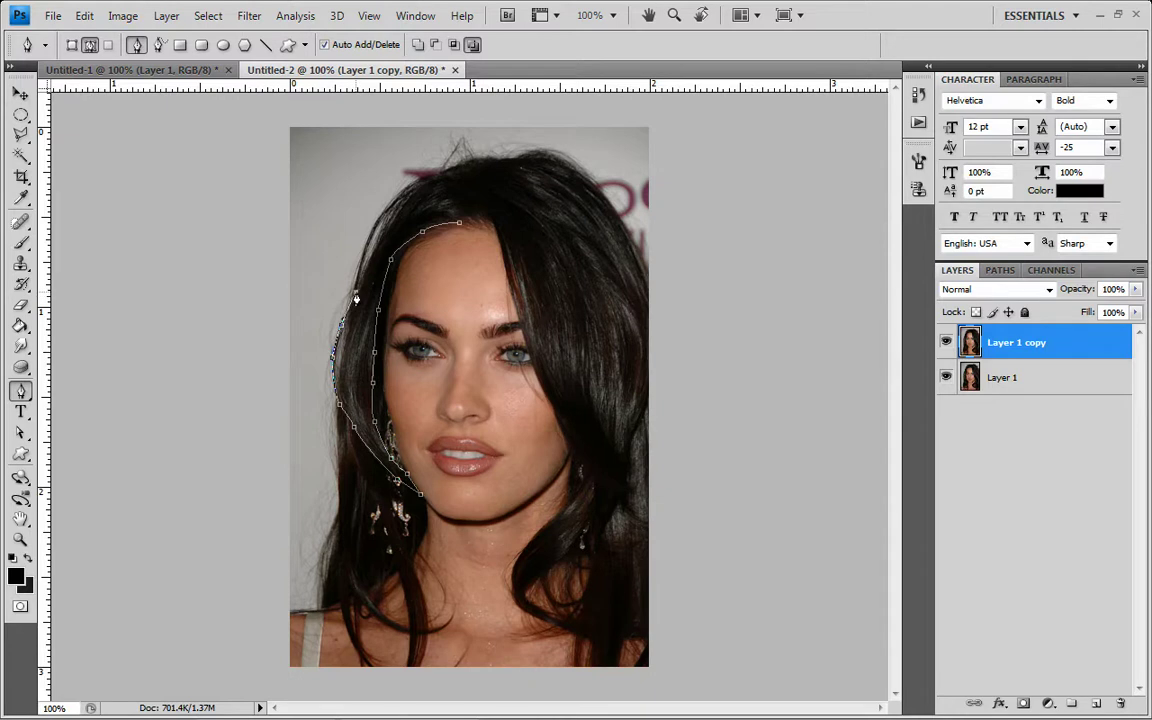
left_click_drag(372, 254, 376, 250)
left_click(398, 234)
left_click_drag(433, 212, 443, 210)
left_click(459, 226)
Step: Convert the closed hair path into a new anti-aliased selection with a feather radius of 5 pixels
right_click(361, 340)
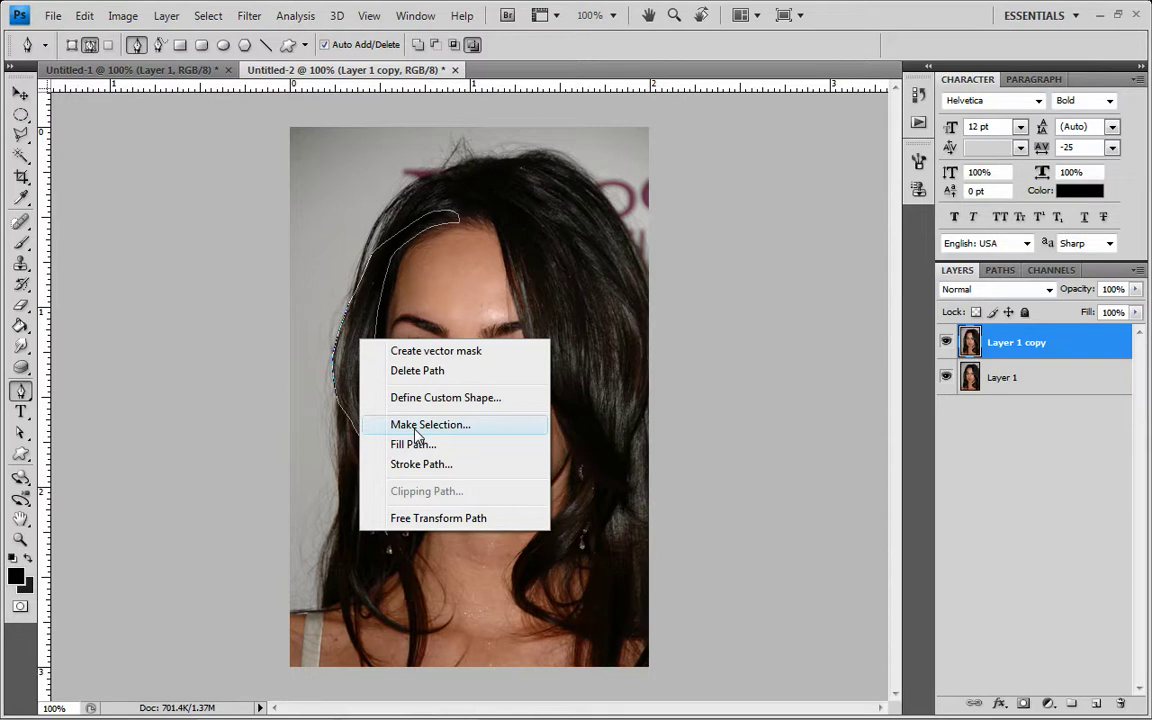
left_click(410, 428)
left_click_drag(548, 168, 679, 169)
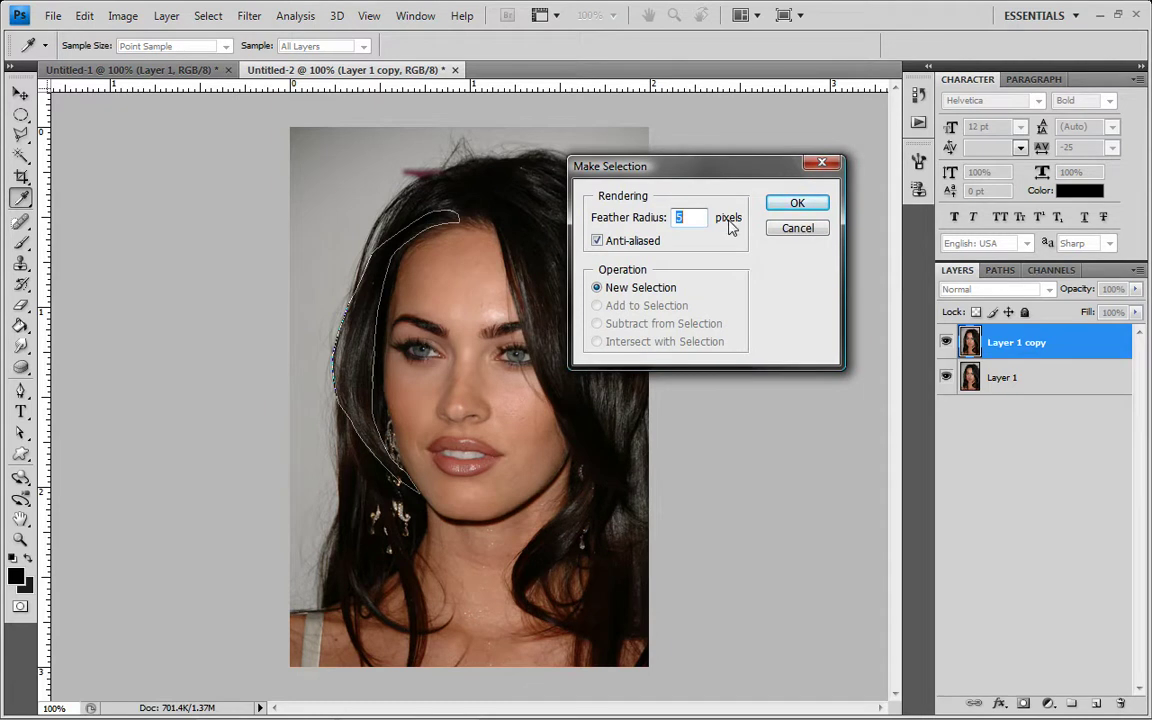
left_click(797, 203)
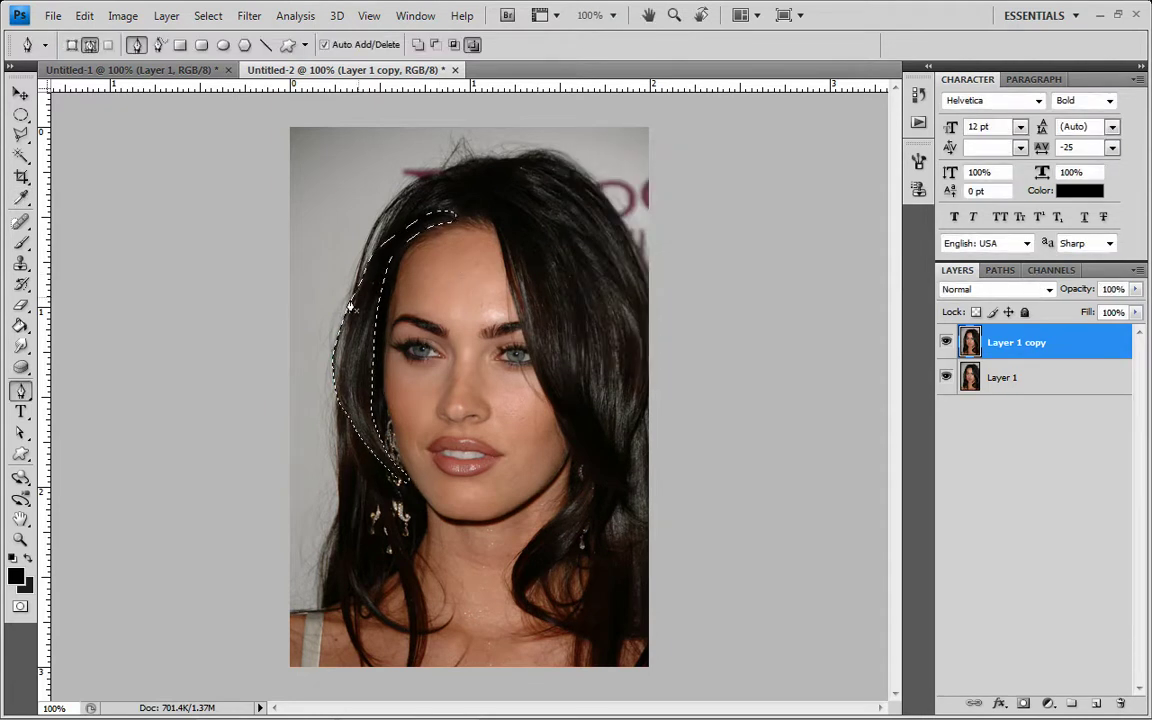
Step: Copy the selected hair strand onto its own new layer
left_click(20, 115)
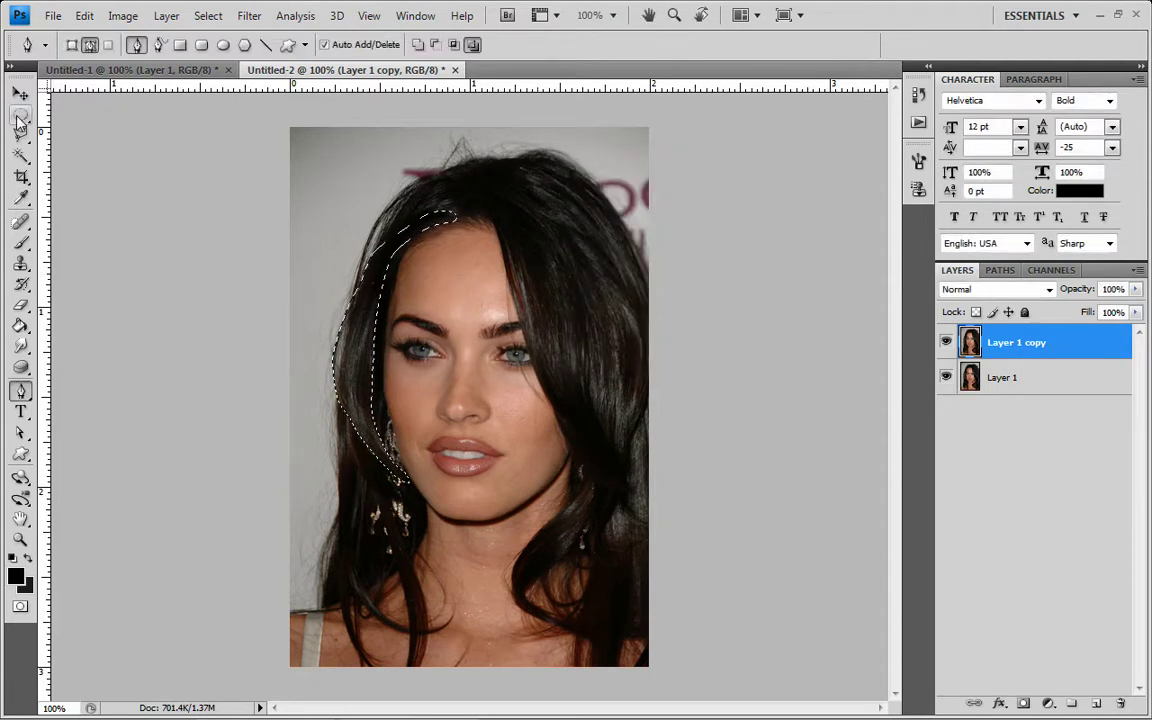
right_click(365, 334)
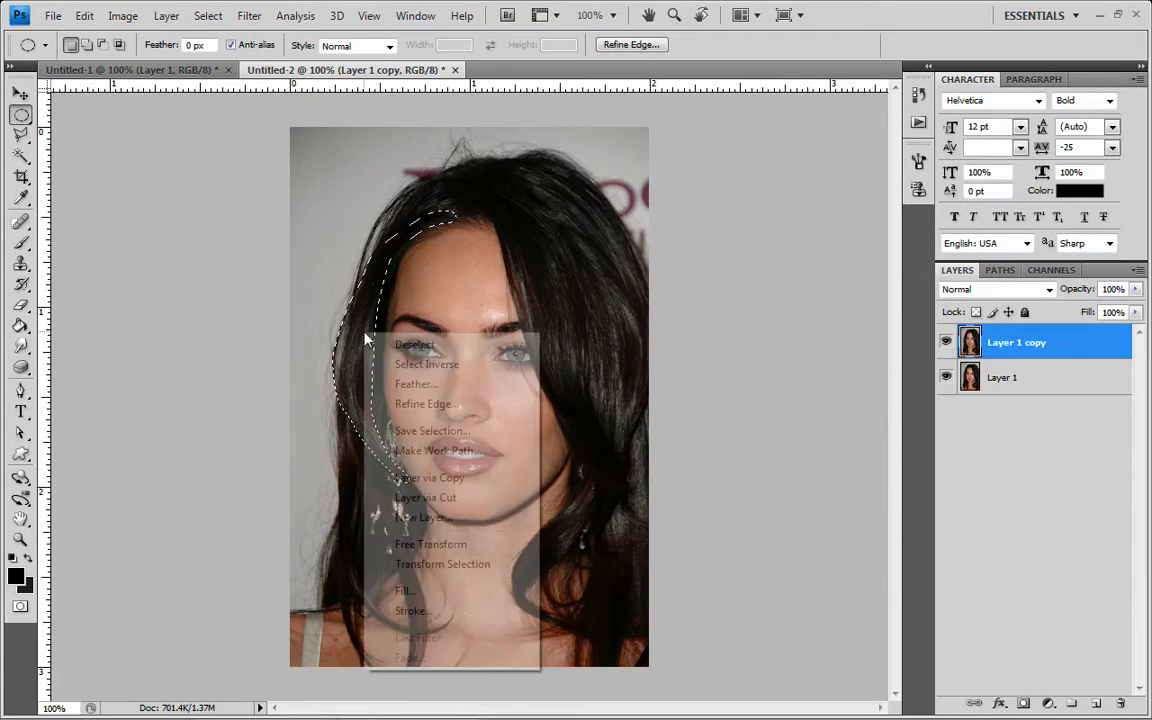
left_click(485, 477)
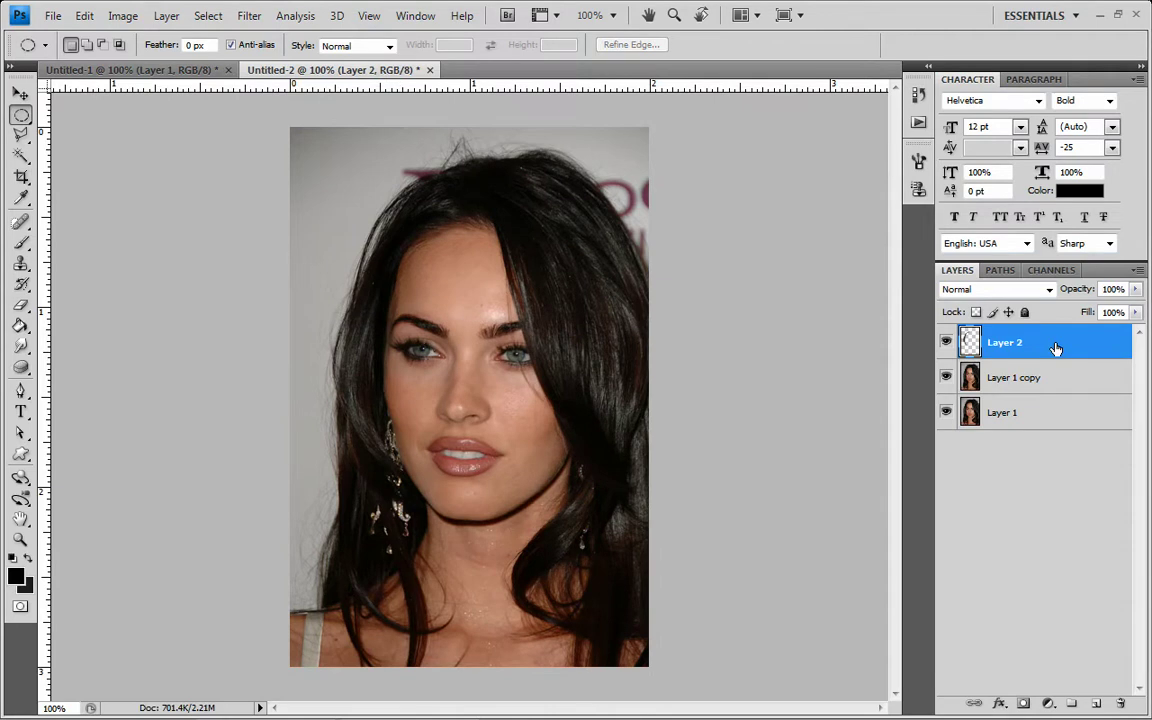
Step: Apply Hue/Saturation to the strand layer with saturation -100 and lightness +10
key("ctrl+u")
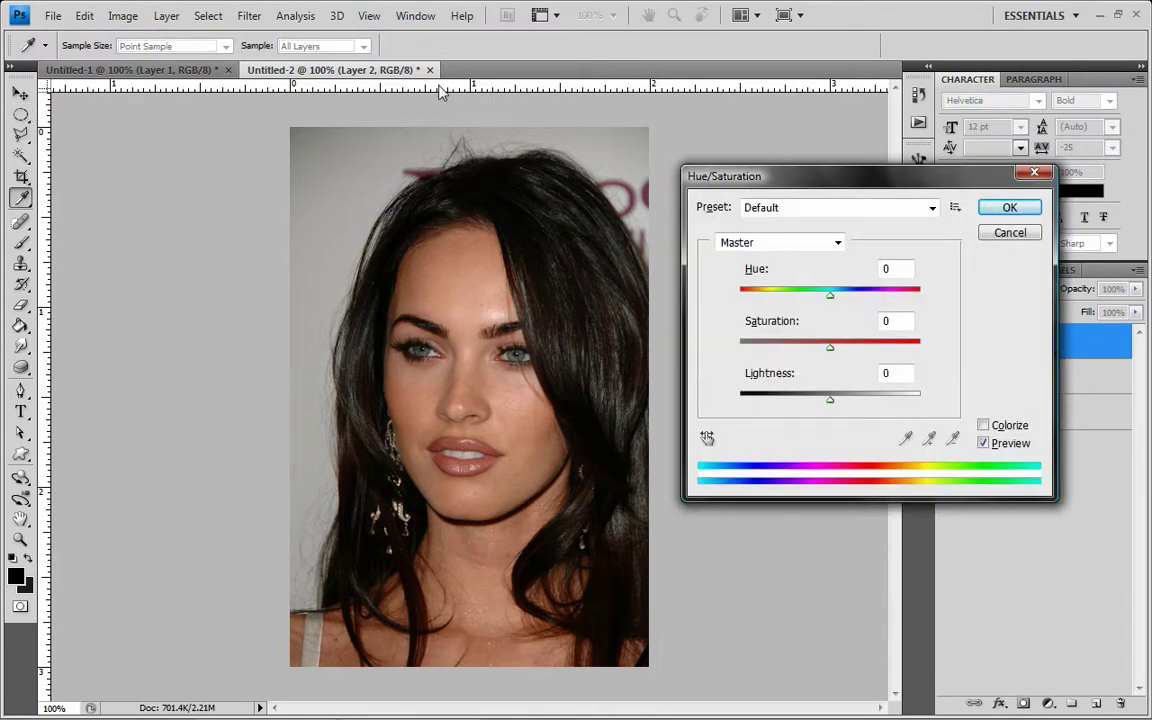
left_click(123, 16)
left_click_drag(830, 351, 686, 354)
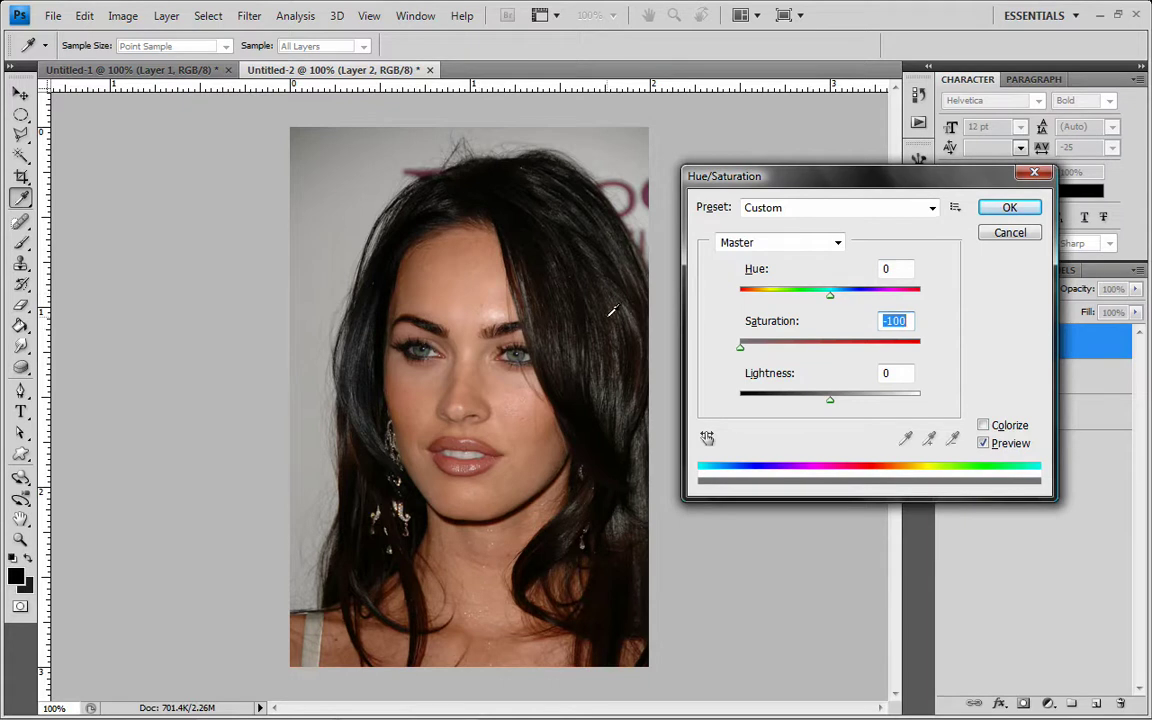
left_click_drag(830, 404, 841, 401)
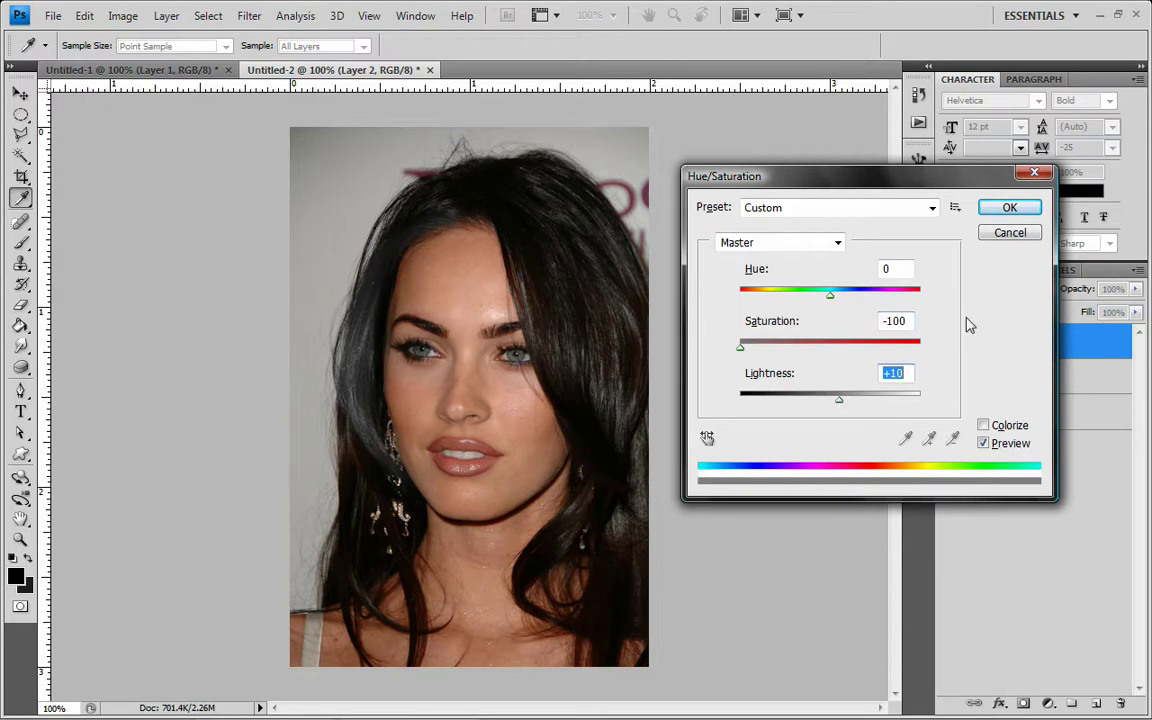
left_click(1009, 207)
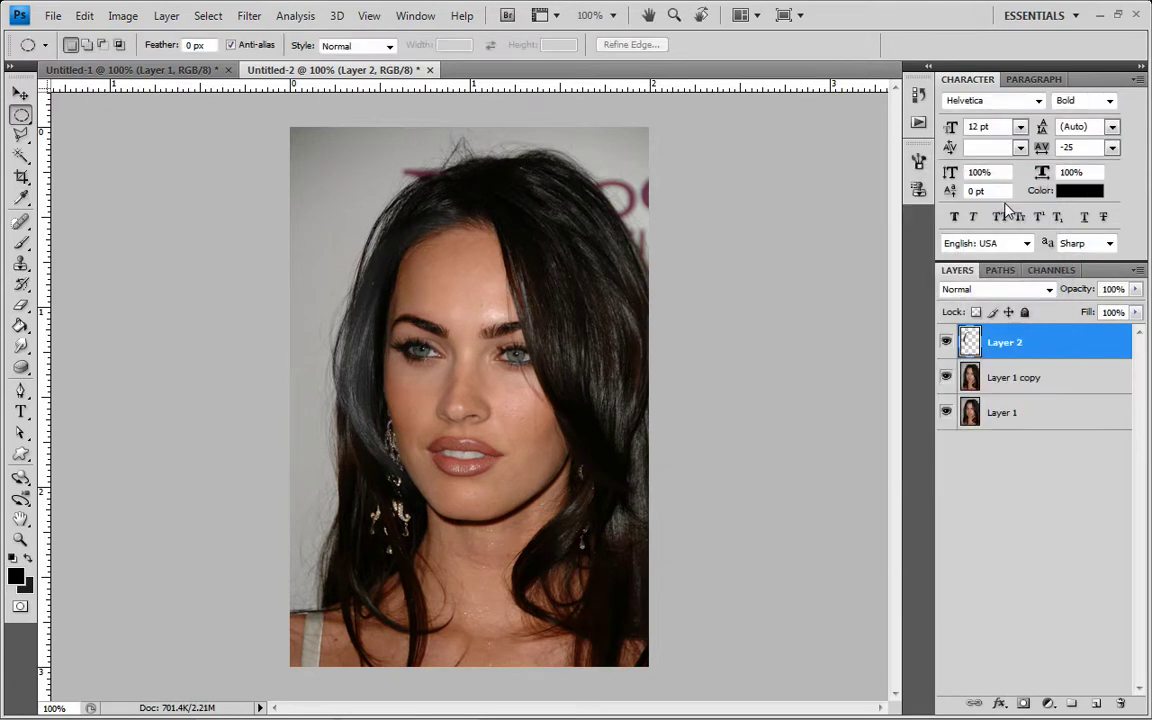
Step: Colorize the strand layer purple using Hue/Saturation with hue 306, saturation 37 and lightness 0
key("ctrl+u")
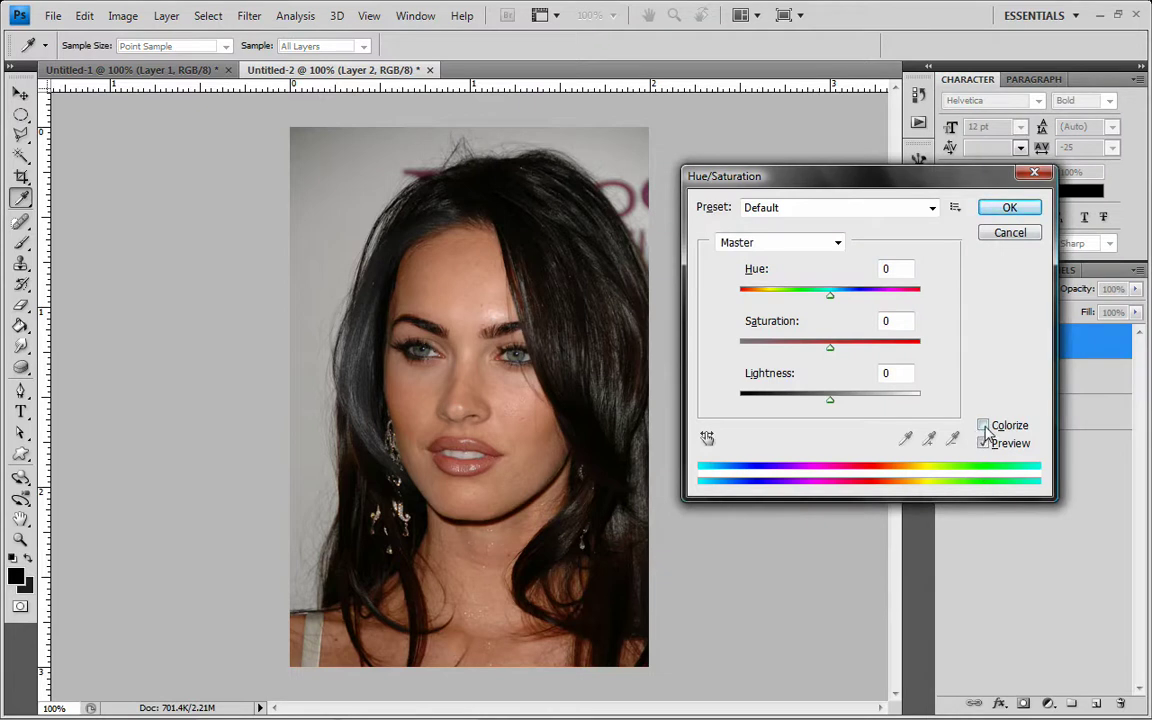
left_click(984, 425)
left_click(983, 443)
left_click(744, 294)
left_click_drag(781, 298, 895, 302)
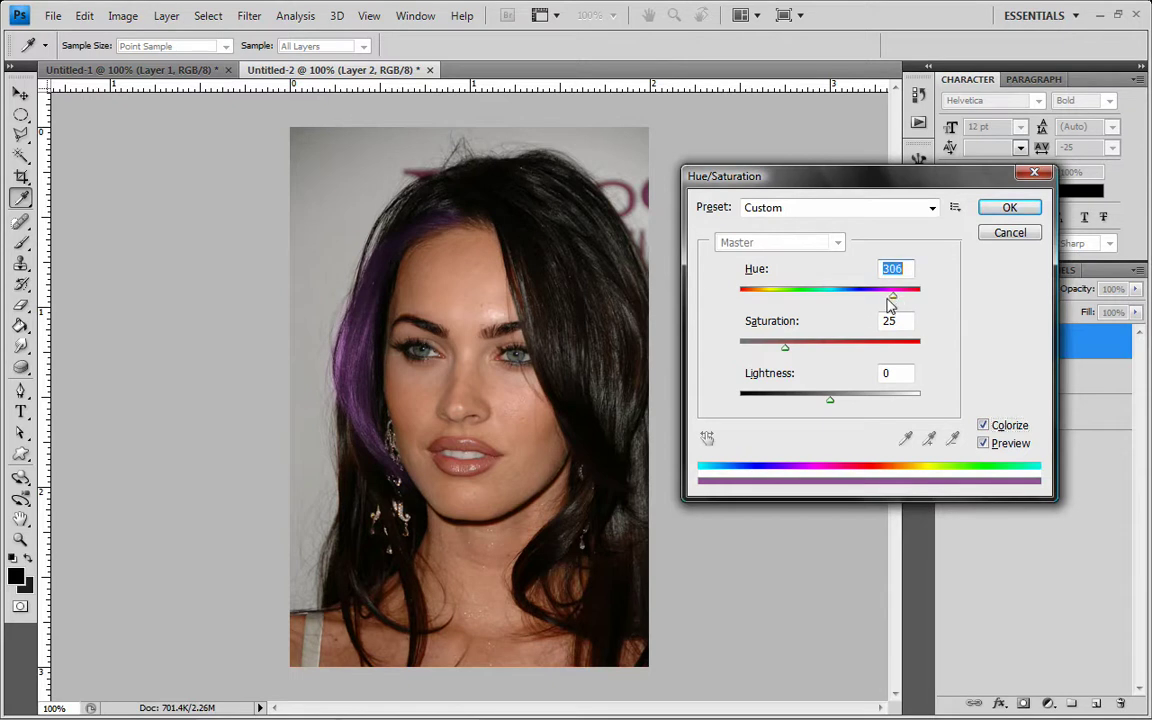
left_click_drag(785, 348, 823, 402)
type("0")
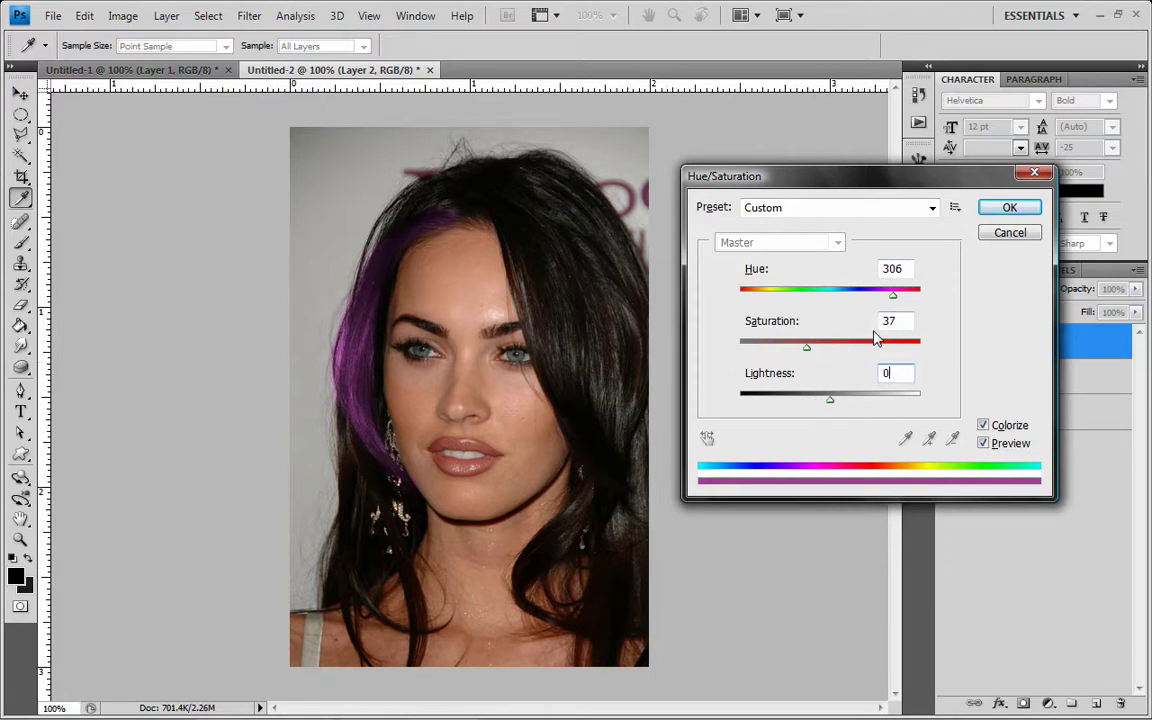
left_click(1012, 207)
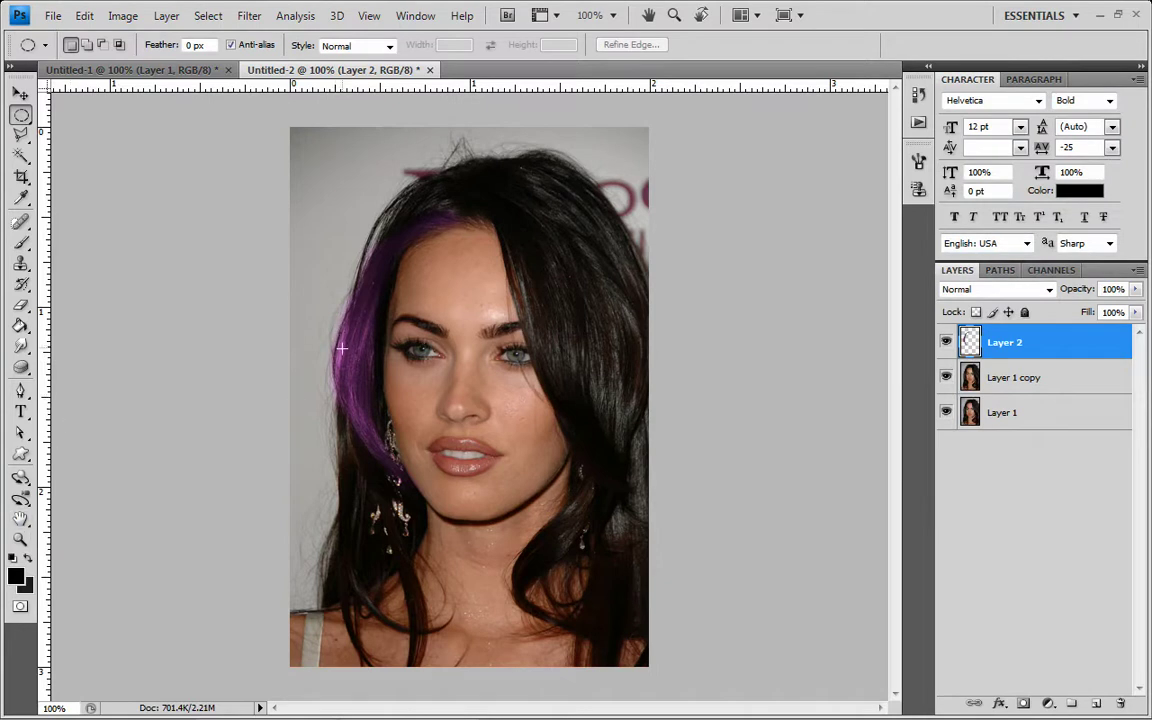
Step: Erase the purple fringe along the strand's outer edge with a small eraser at 30% flow
left_click(20, 538)
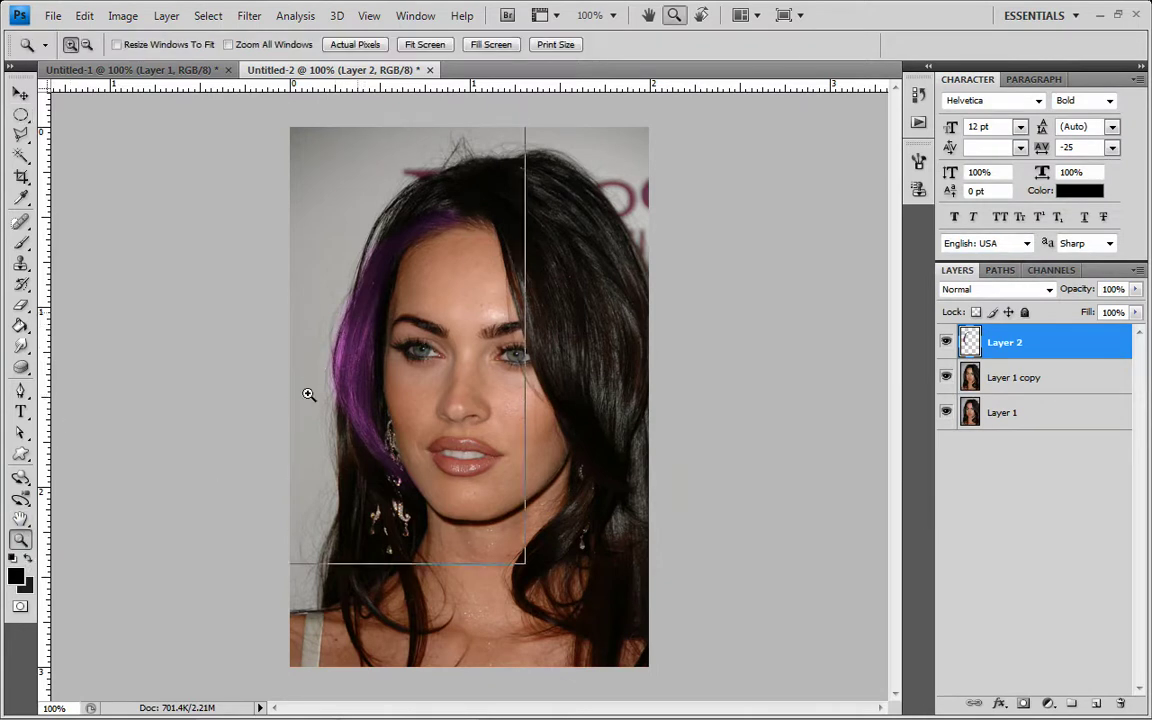
left_click(360, 295)
left_click(360, 295)
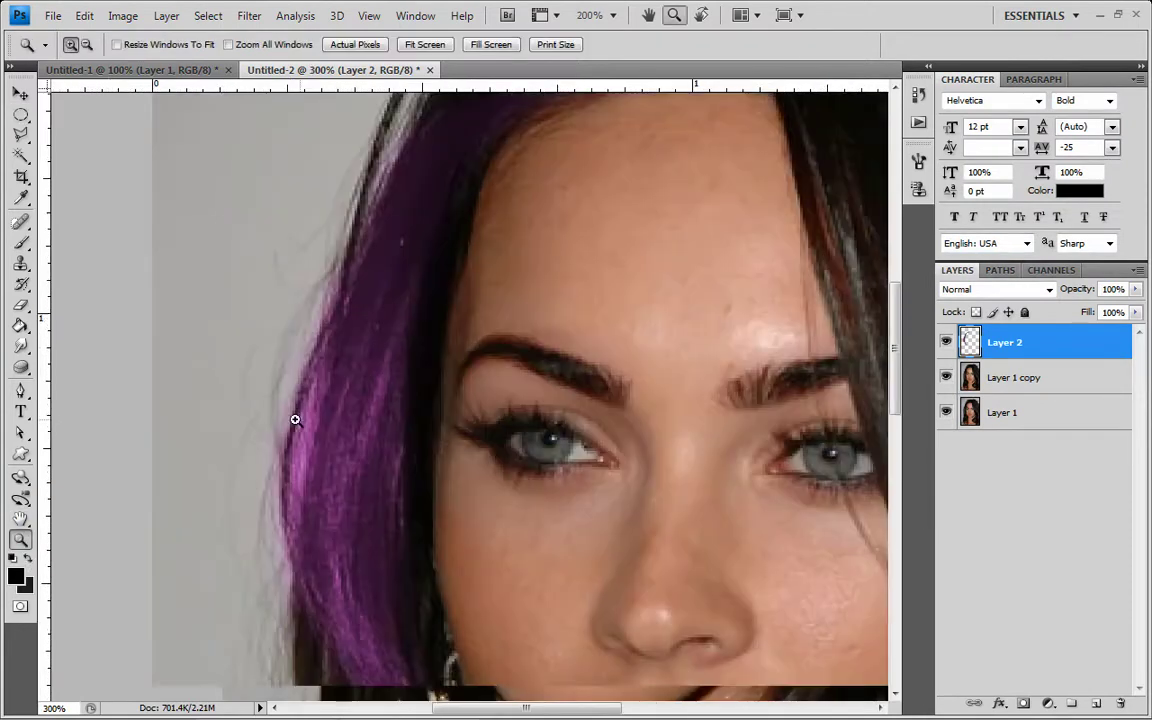
left_click(21, 305)
key("bracketright")
key("bracketright")
key("bracketright")
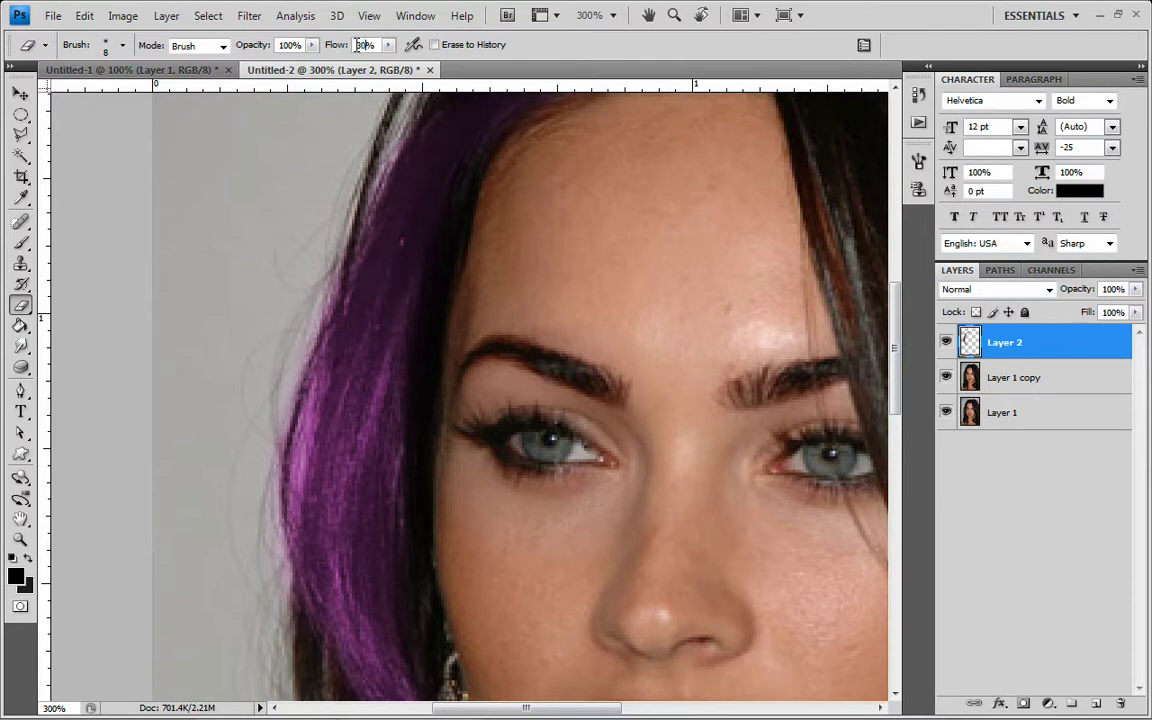
key("Return")
left_click_drag(293, 480, 302, 435)
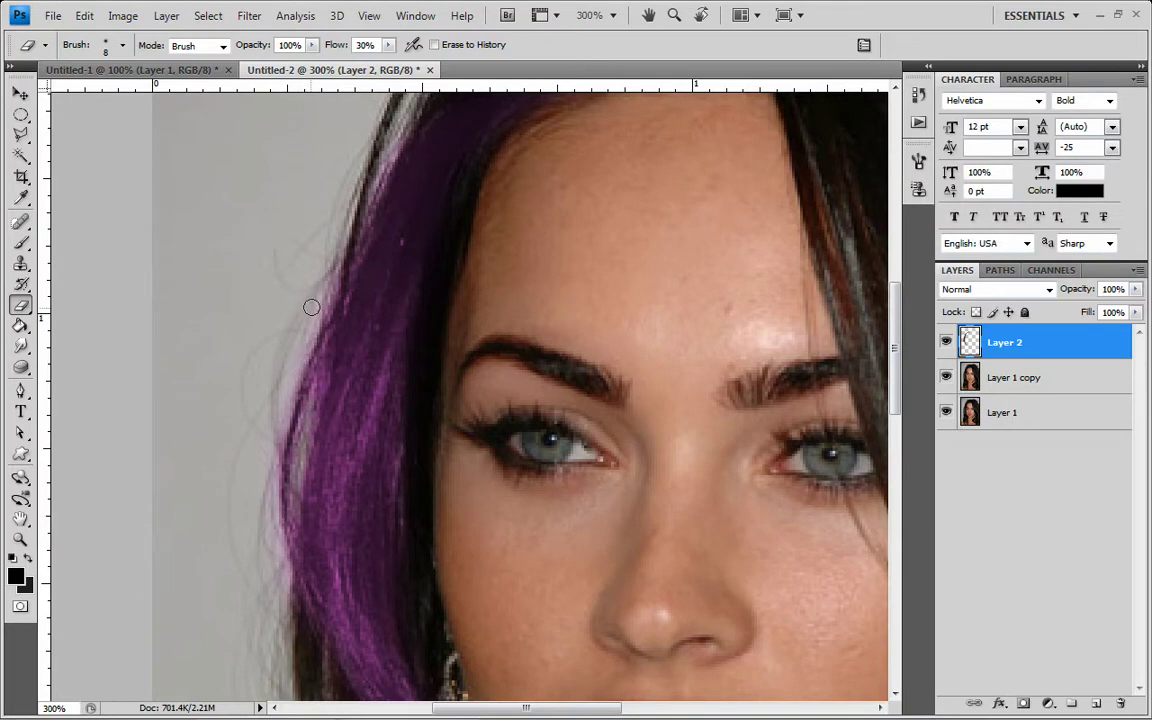
left_click_drag(896, 387, 896, 367)
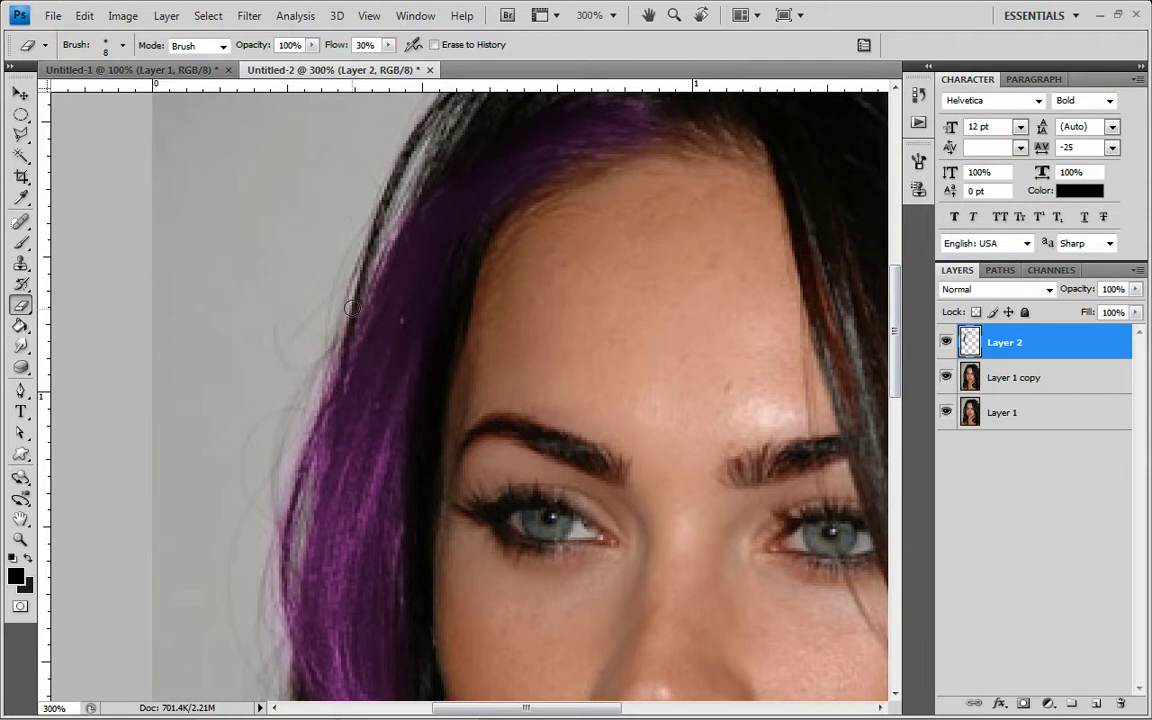
left_click_drag(897, 358, 897, 413)
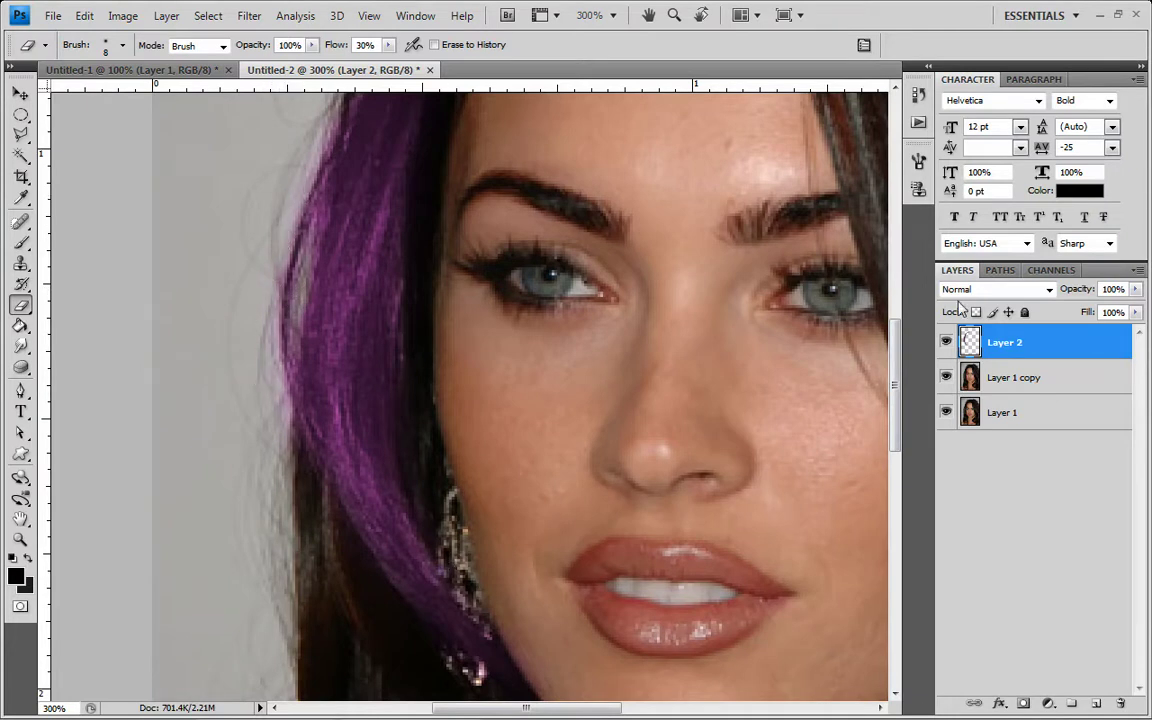
left_click_drag(896, 378, 896, 418)
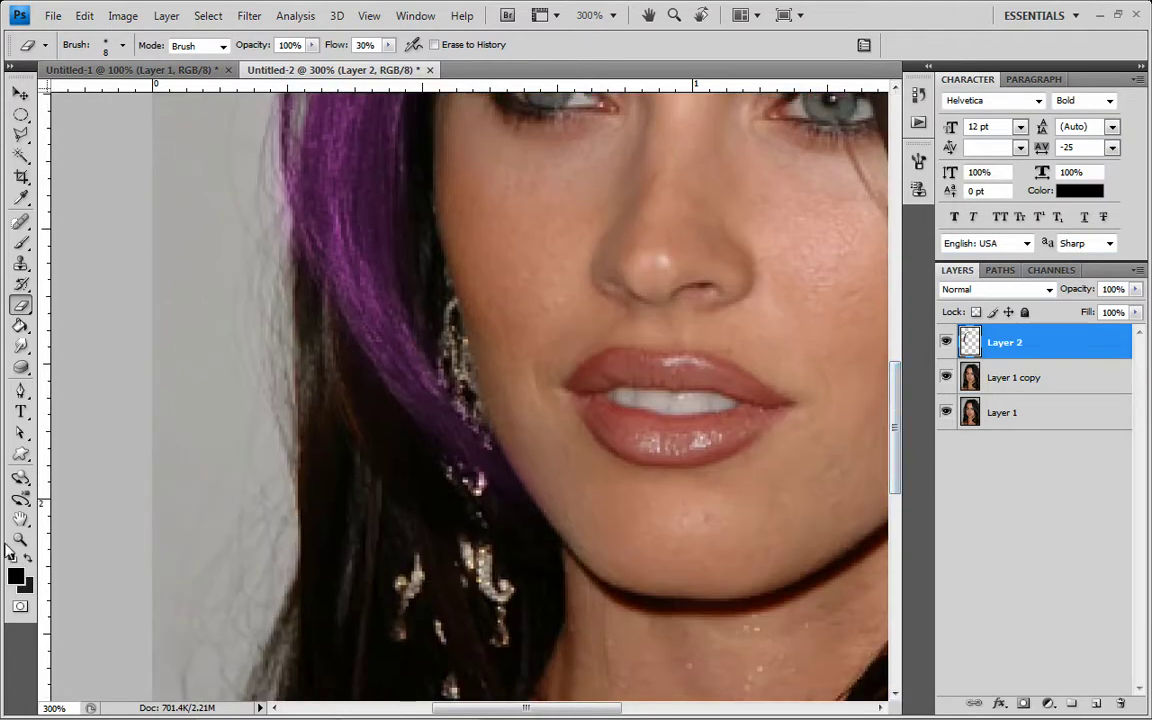
Step: Enlarge the eraser and remove the purple spill below the hairline at the top of the forehead
key("z")
right_click(216, 473)
left_click(278, 506)
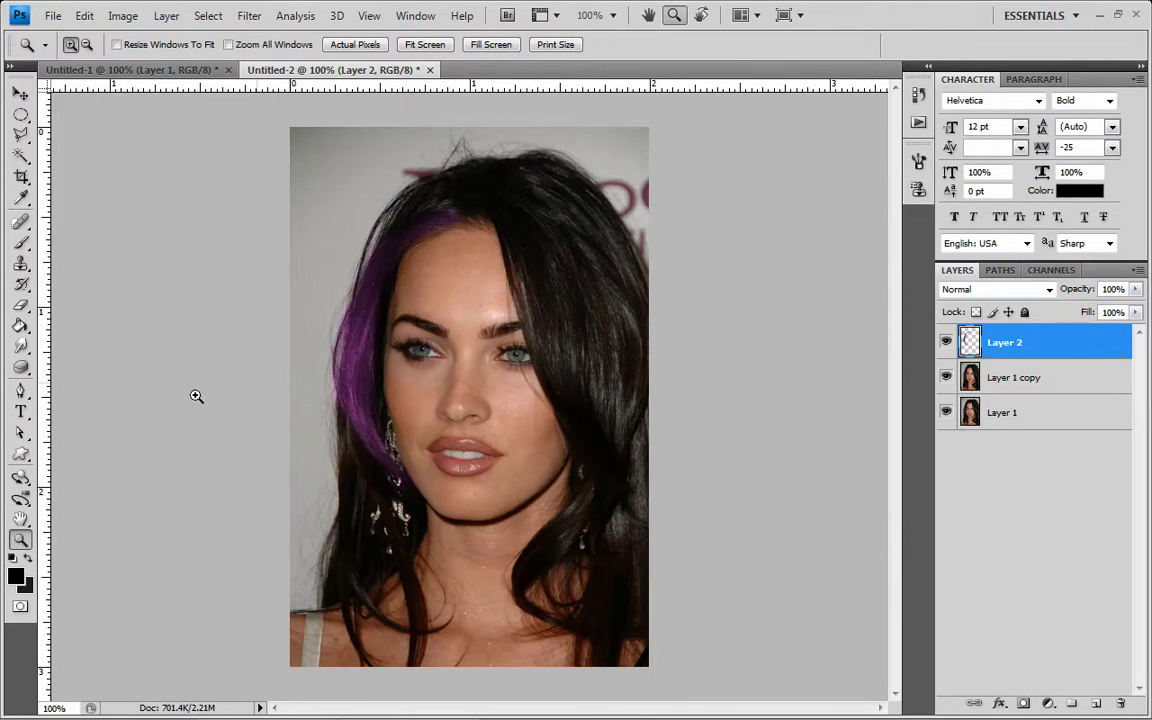
left_click(21, 305)
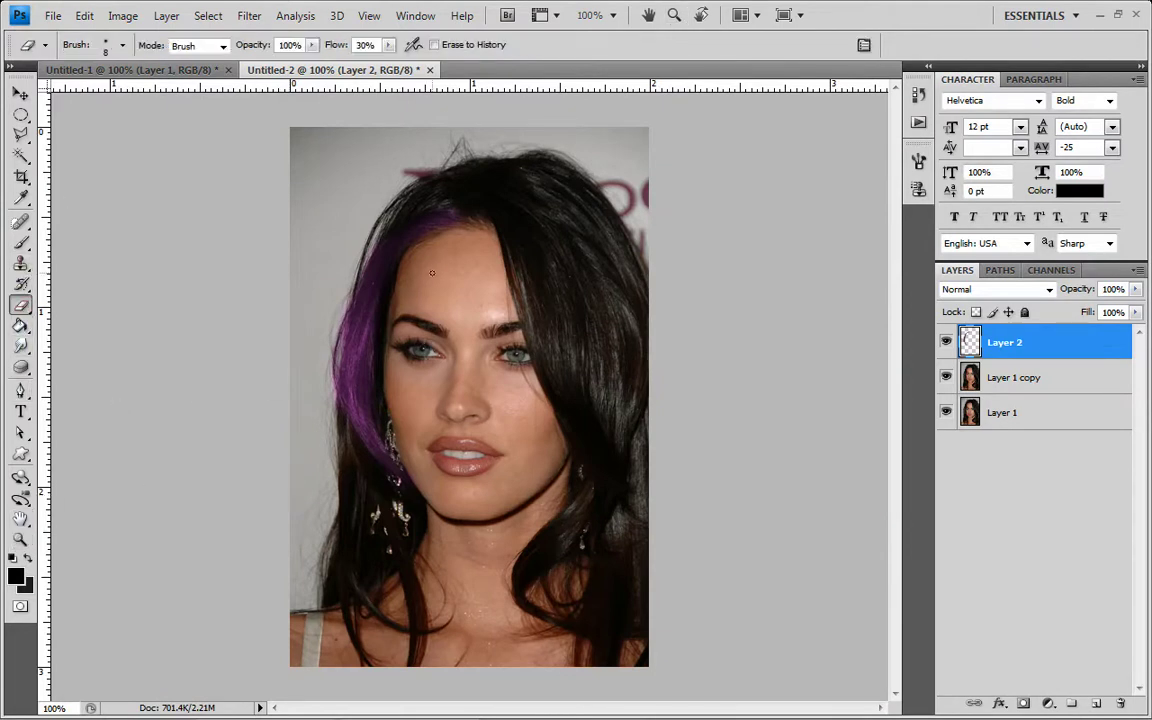
key("bracketright")
key("bracketright")
key("bracketright")
left_click_drag(447, 240, 461, 232)
Step: Draw a closed Pen path on Layer 1 copy around the lower hair strand running beside the neck to the photo's edge
left_click(1046, 379)
left_click(18, 393)
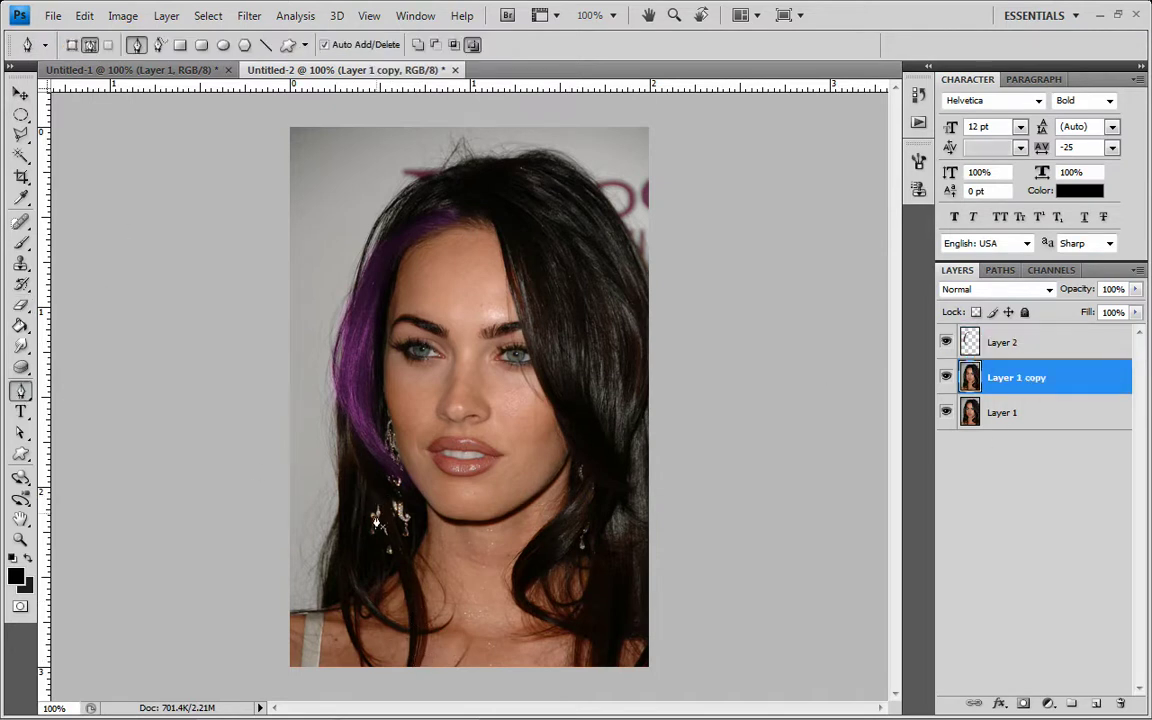
left_click(403, 598)
left_click_drag(409, 656, 406, 673)
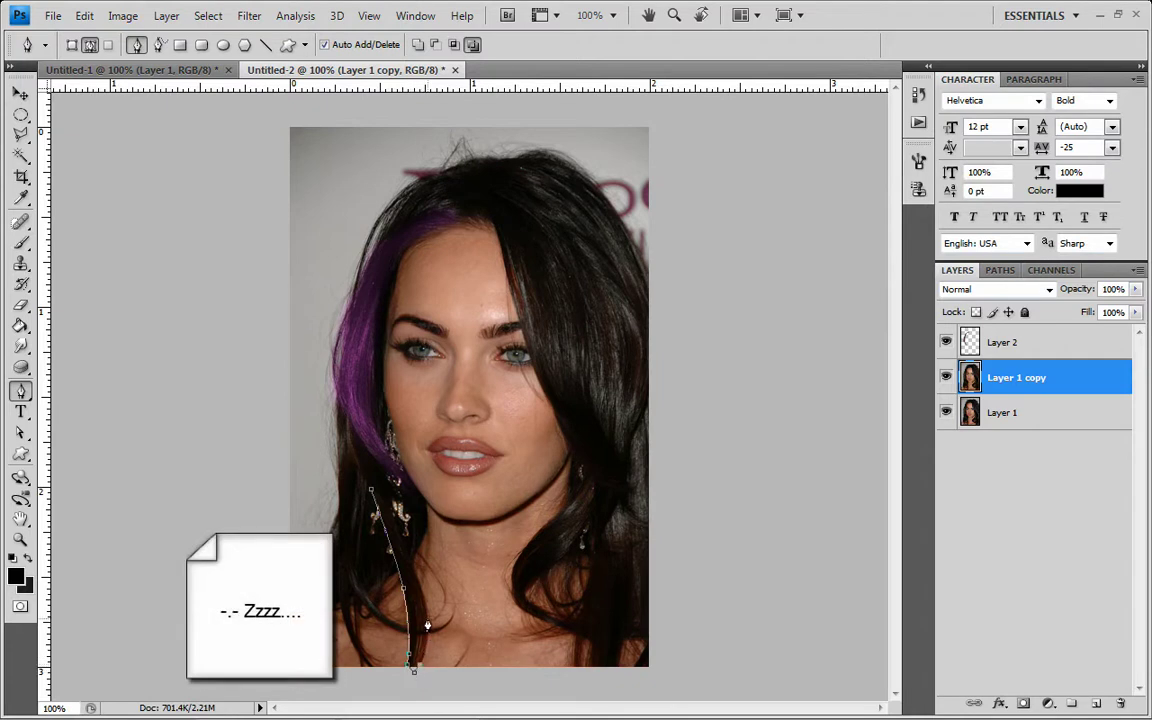
left_click_drag(427, 608, 408, 559)
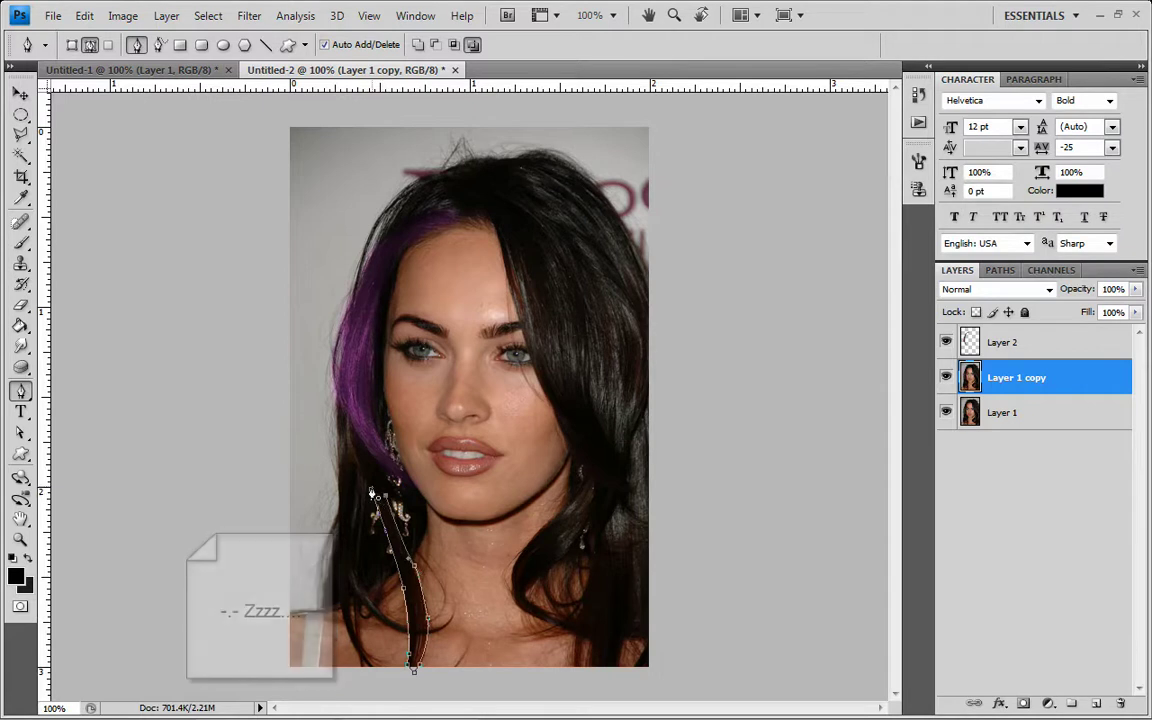
left_click(373, 493)
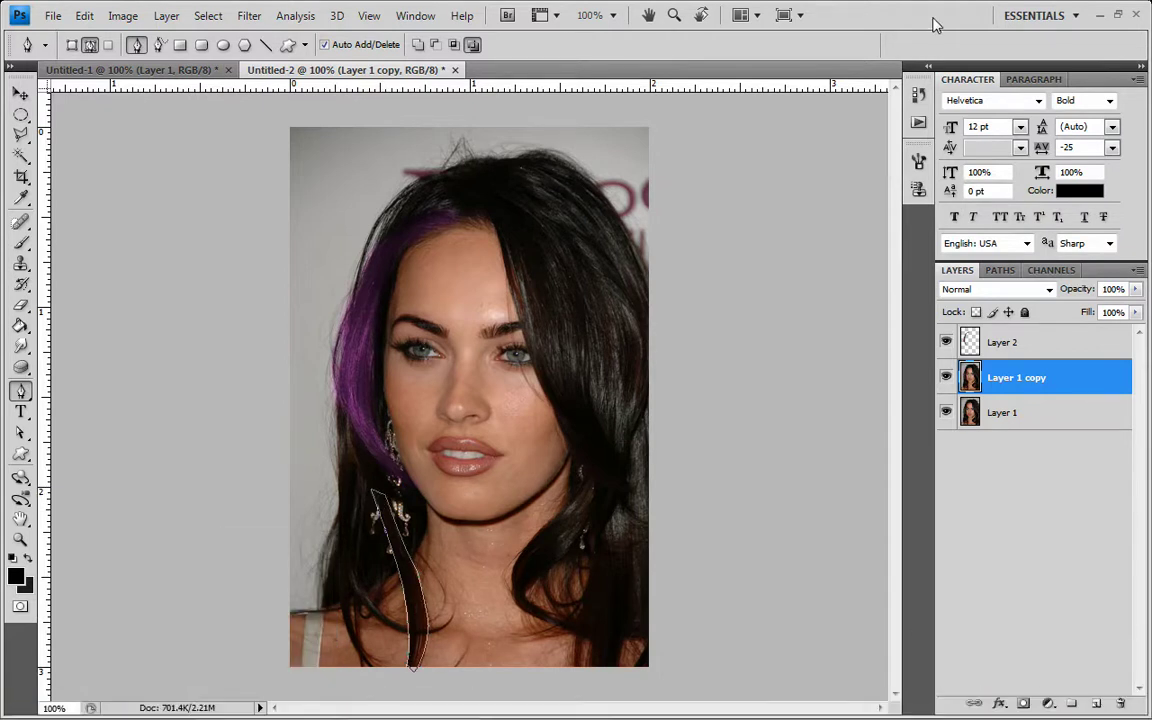
Step: Convert the path to a selection with a 5-pixel feather radius and copy the strand to a new layer
right_click(453, 603)
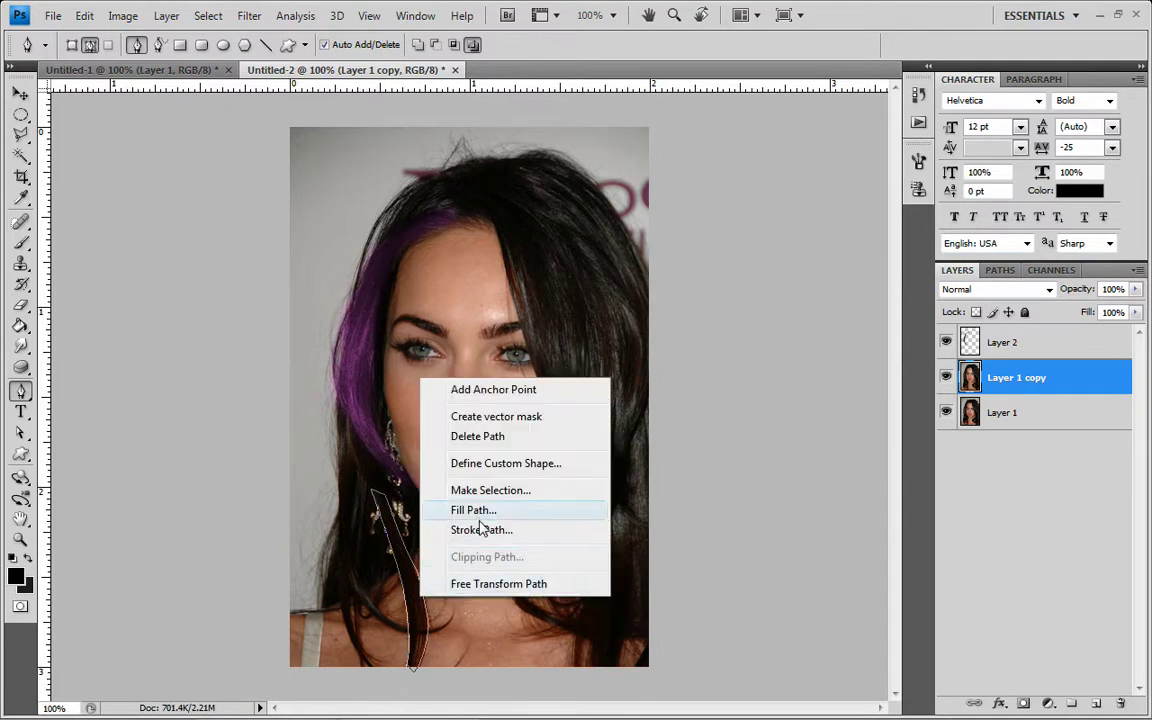
left_click(452, 490)
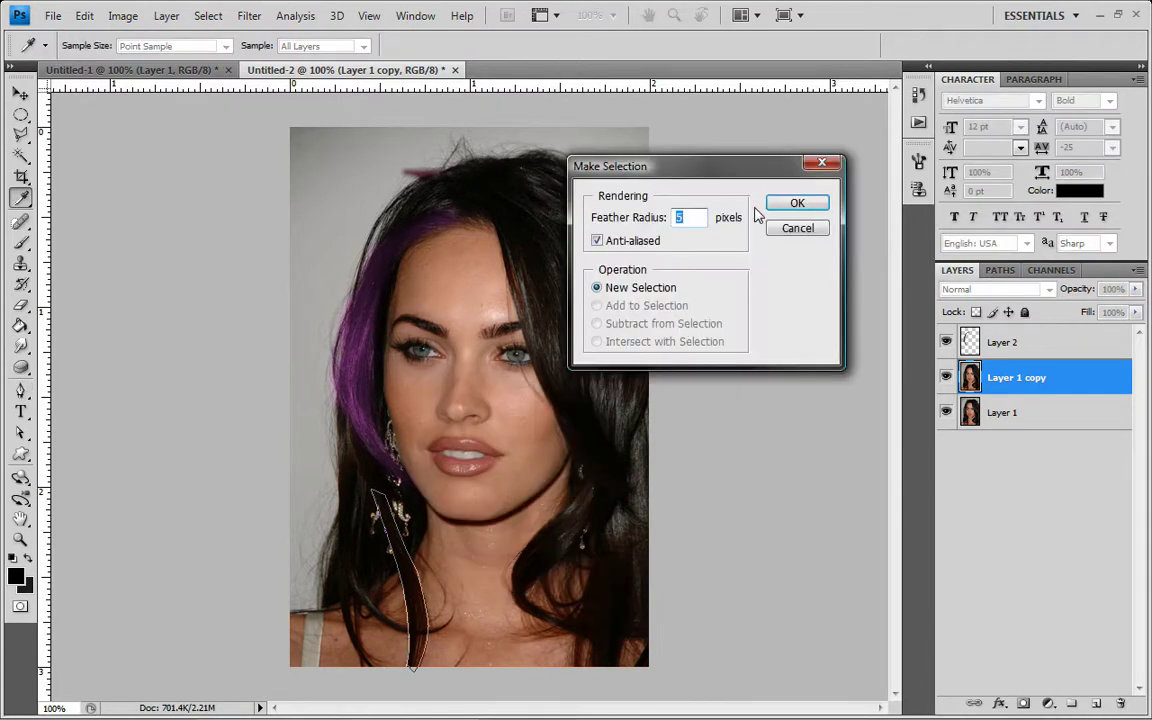
left_click(797, 204)
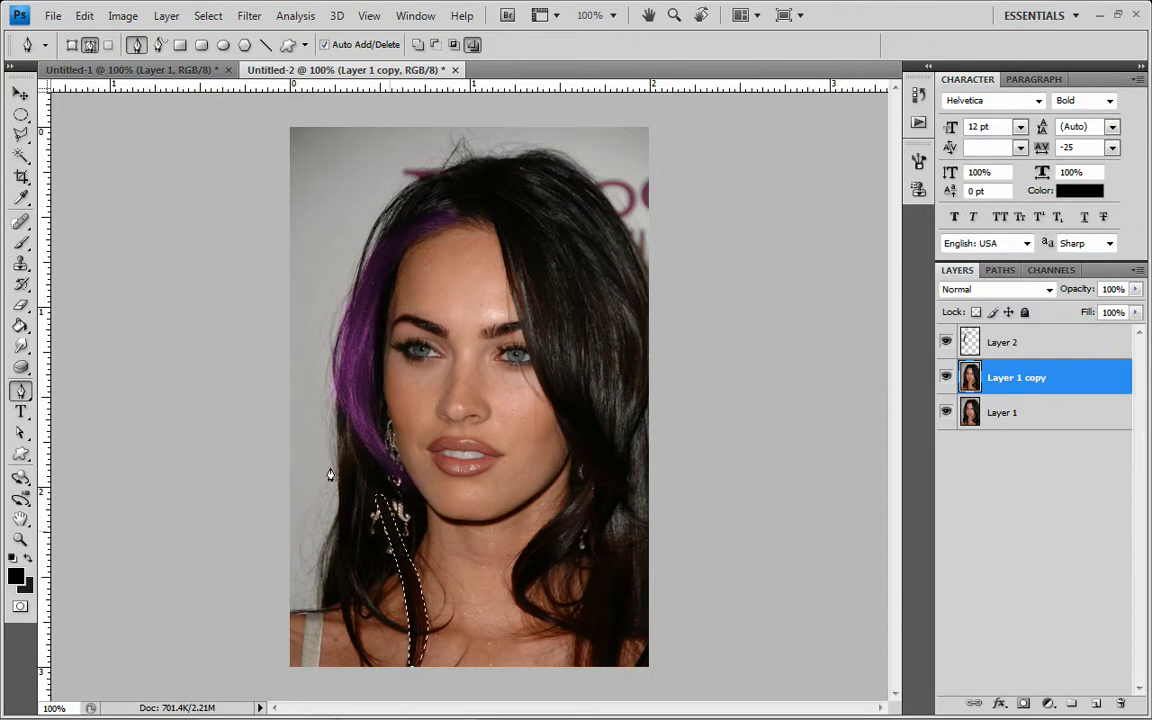
left_click(14, 132)
right_click(410, 584)
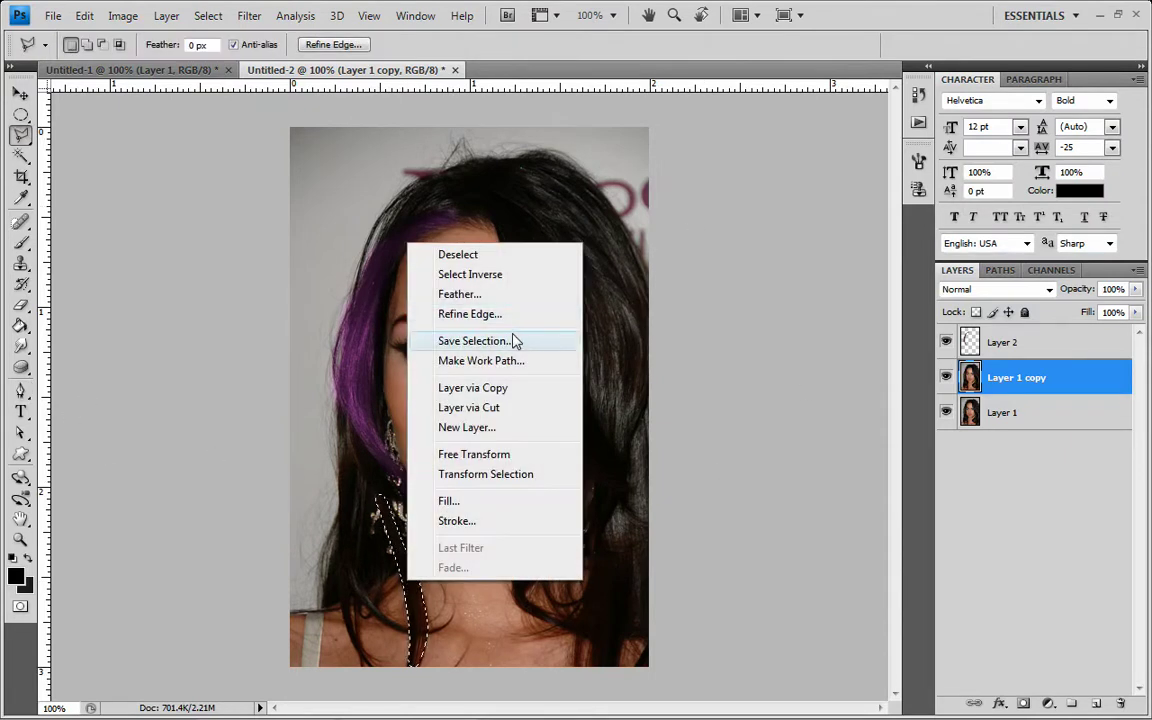
left_click(505, 389)
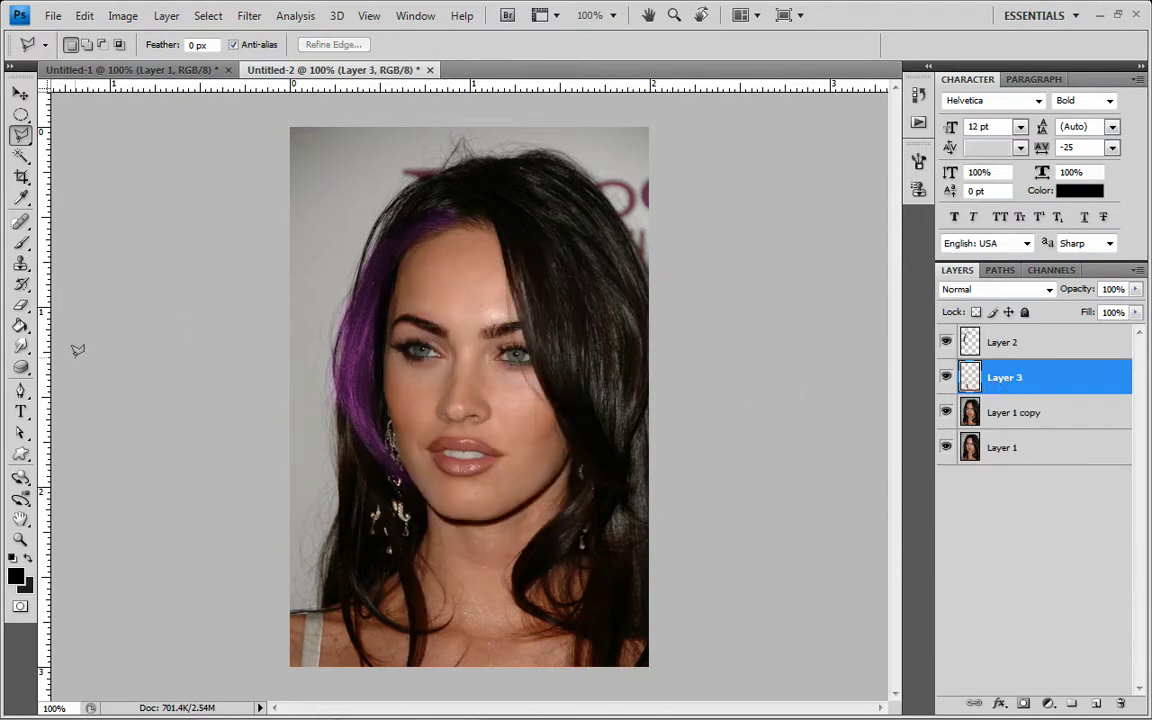
Step: Apply Hue/Saturation to the lower strand layer with saturation -100 and lightness +5
key("i")
key("ctrl+u")
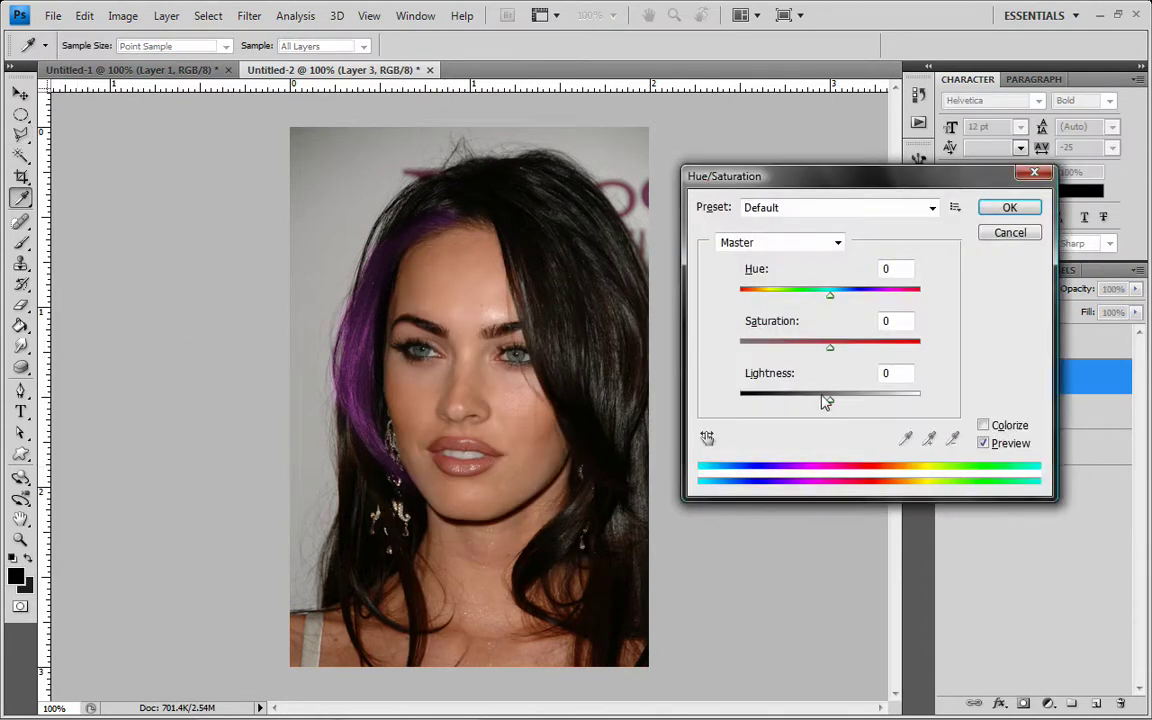
left_click_drag(830, 347, 740, 347)
left_click_drag(830, 402, 835, 404)
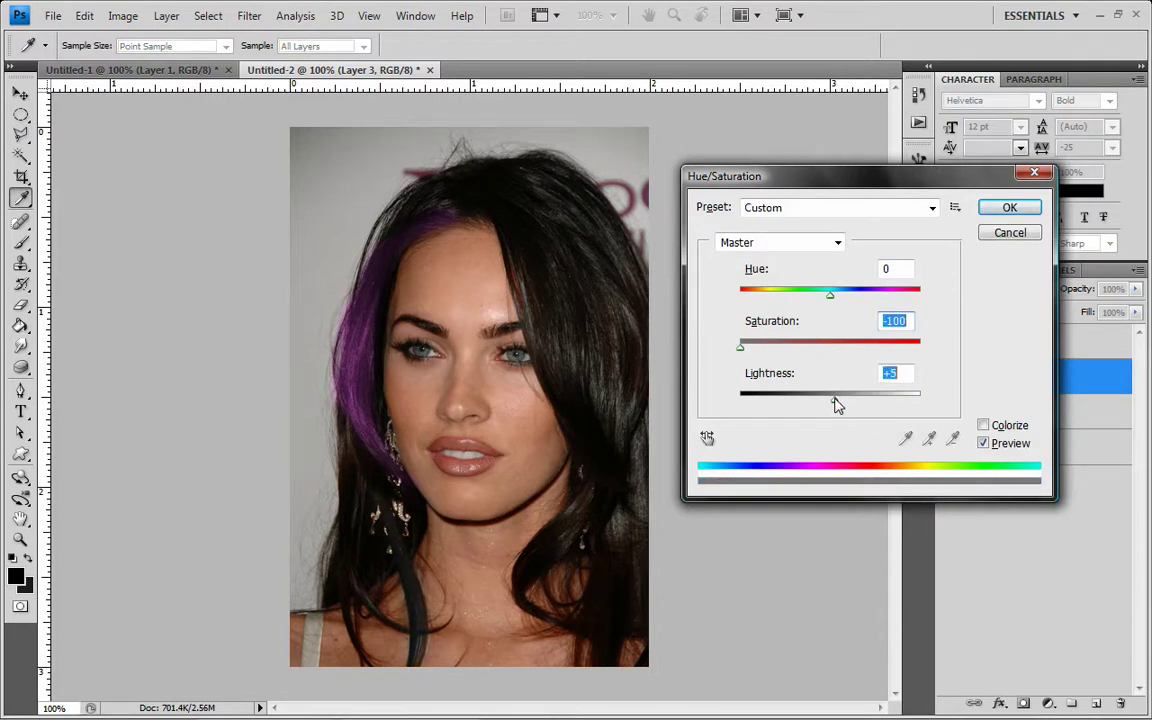
left_click(984, 426)
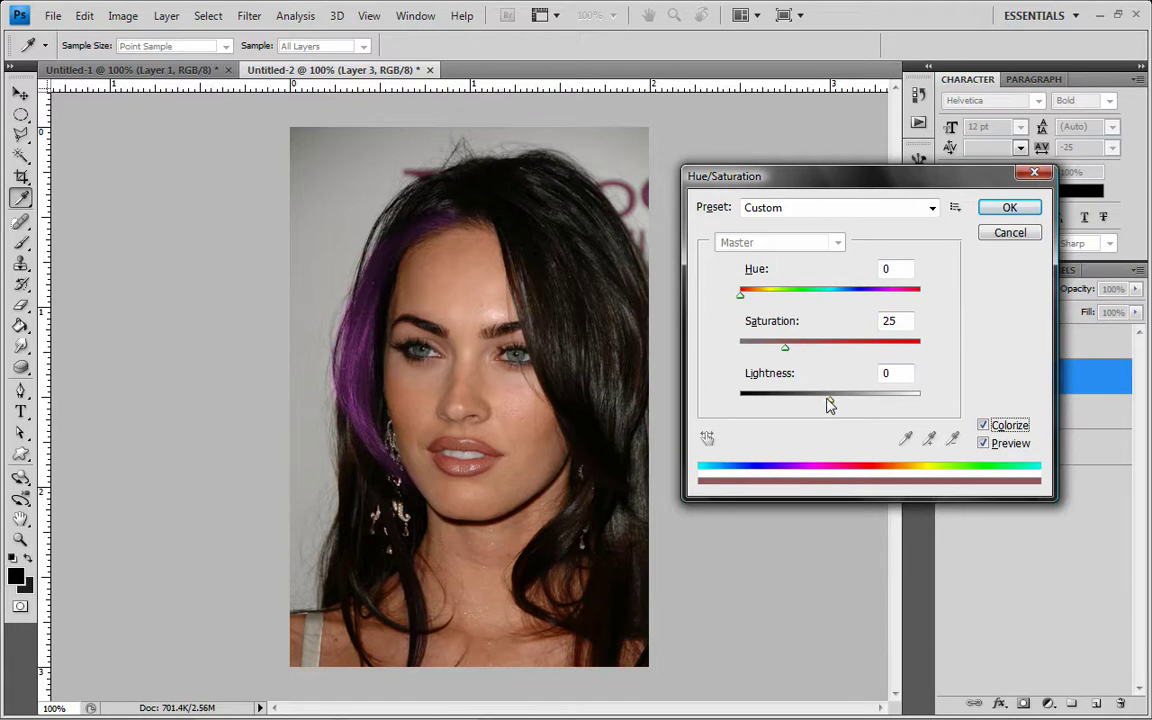
left_click(990, 427)
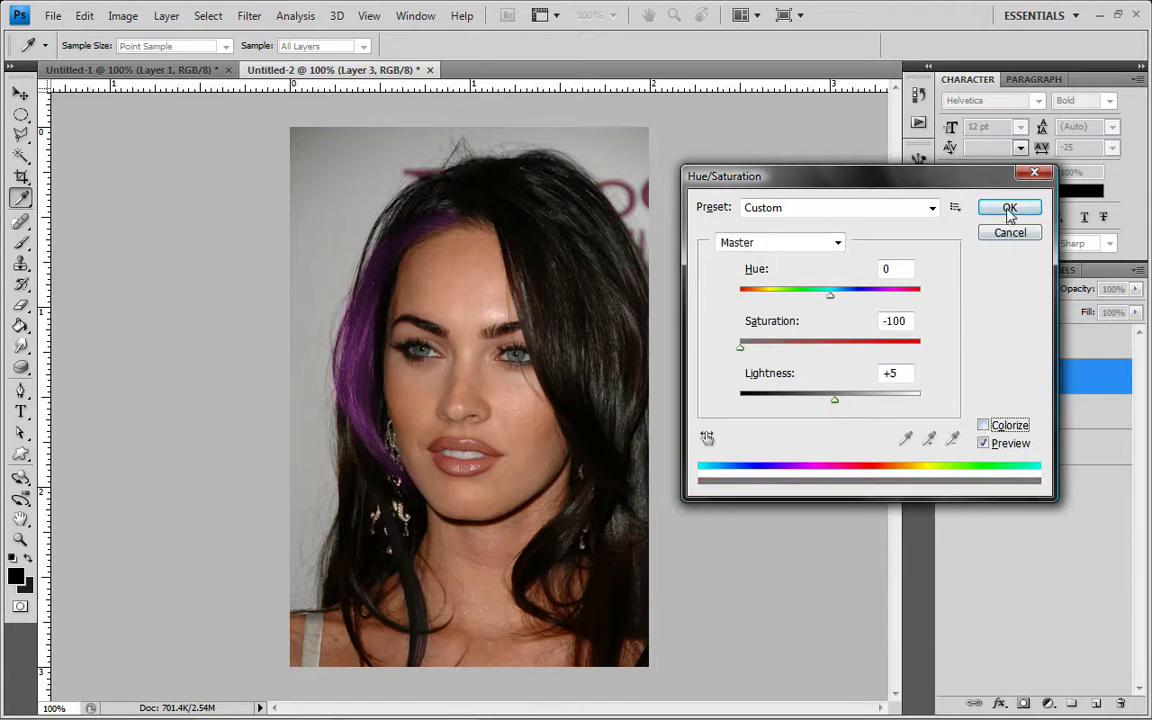
left_click(1012, 207)
Step: Colorize the lower strand purple using Hue/Saturation with hue 297, saturation 56 and lightness +8
key("ctrl+u")
left_click(986, 425)
left_click_drag(740, 294, 889, 295)
left_click_drag(789, 346, 840, 347)
left_click(836, 404)
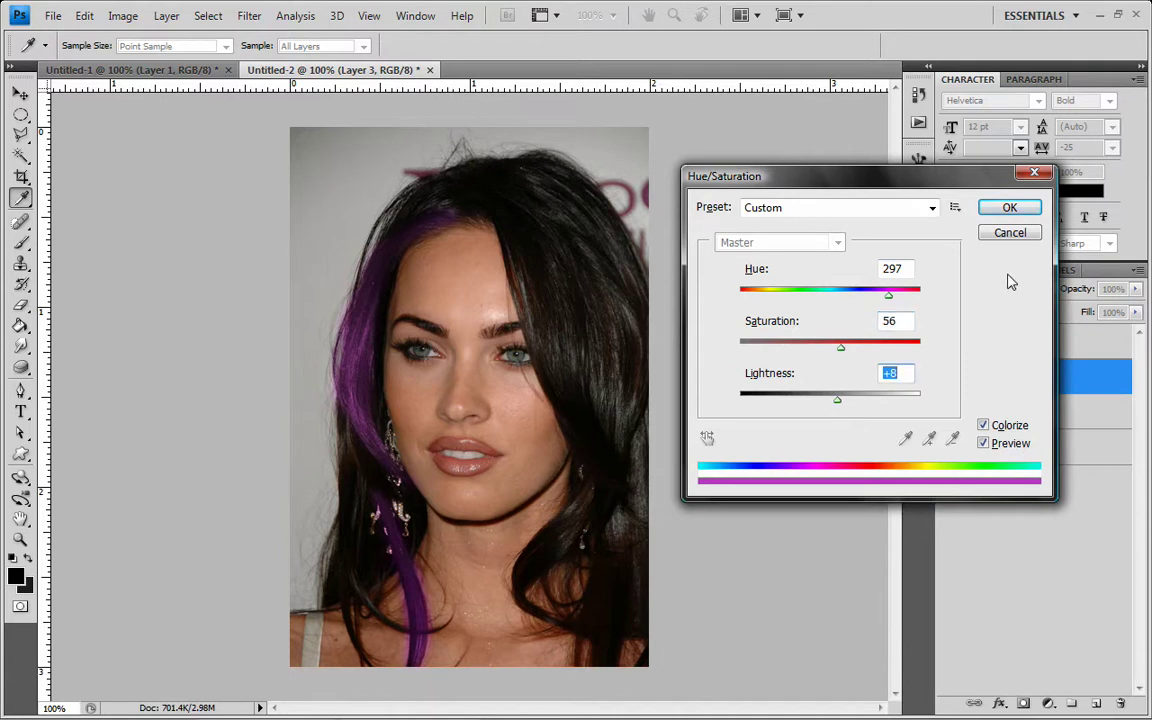
left_click(1012, 210)
Step: Reduce the Eraser brush to 3 px for cleaning the purple fringe around the lower strand
left_click(20, 540)
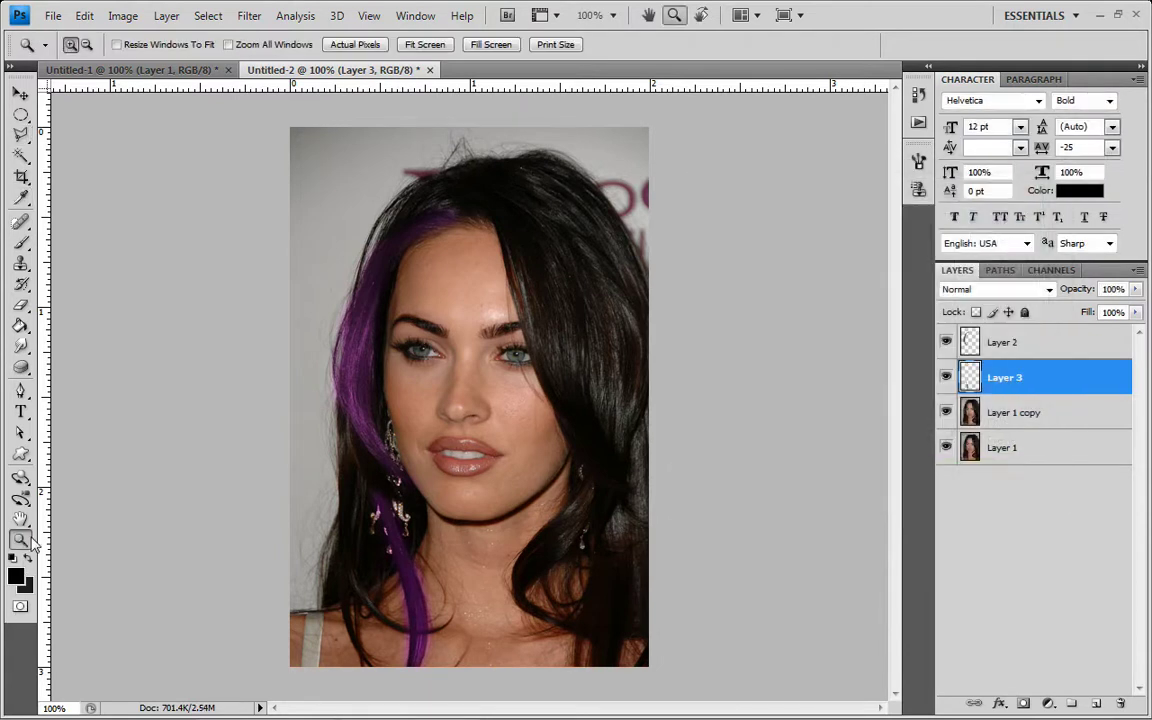
left_click(432, 635)
left_click(373, 556)
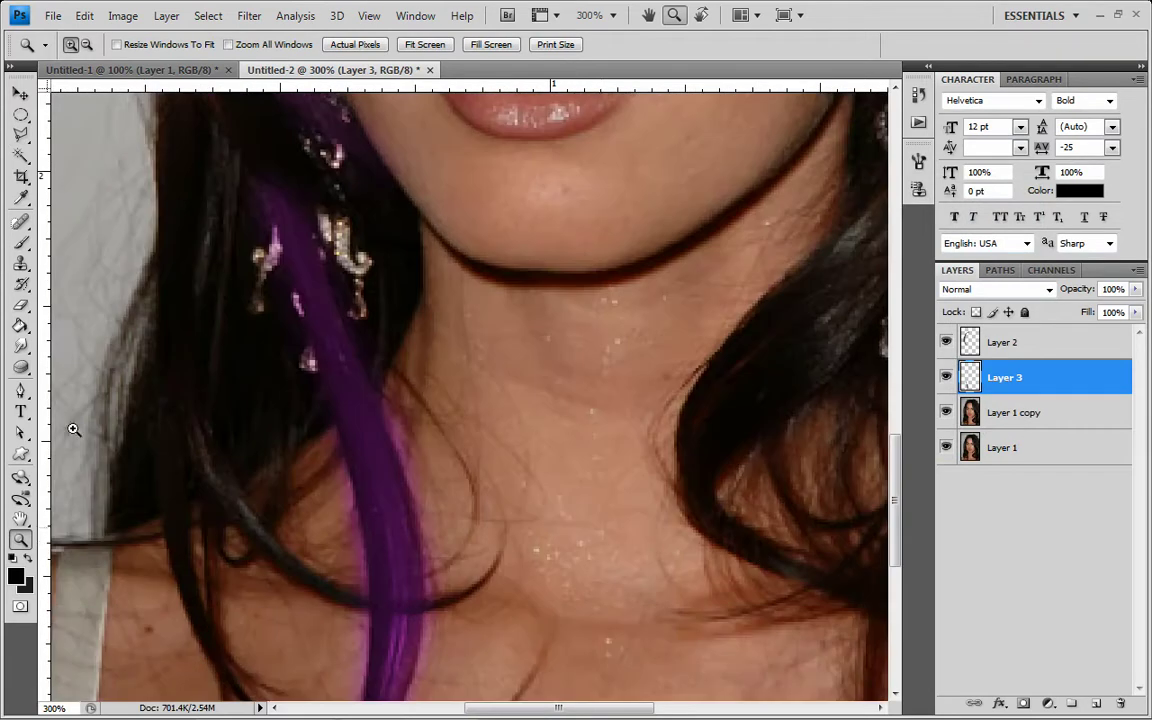
left_click(20, 305)
key("bracketleft")
key("bracketleft")
key("bracketleft")
key("bracketleft")
key("bracketleft")
key("bracketleft")
key("bracketleft")
key("bracketleft")
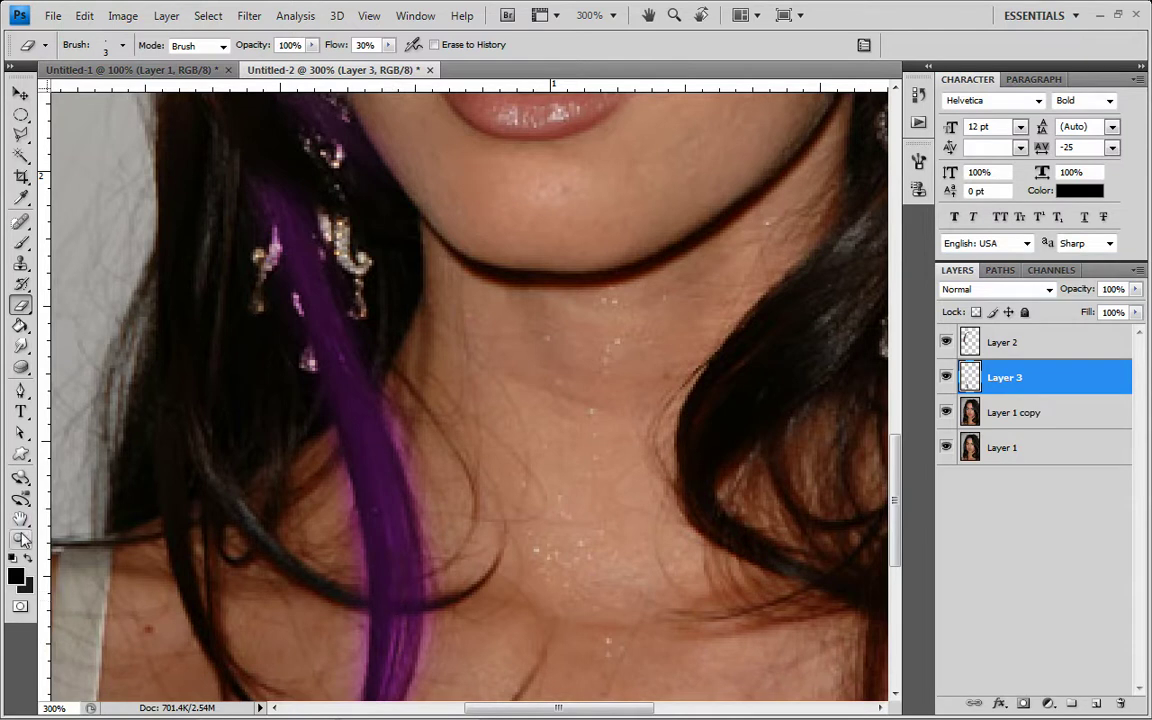
Step: Examine the purple strands across the whole portrait and up close around the face
key("z")
right_click(159, 464)
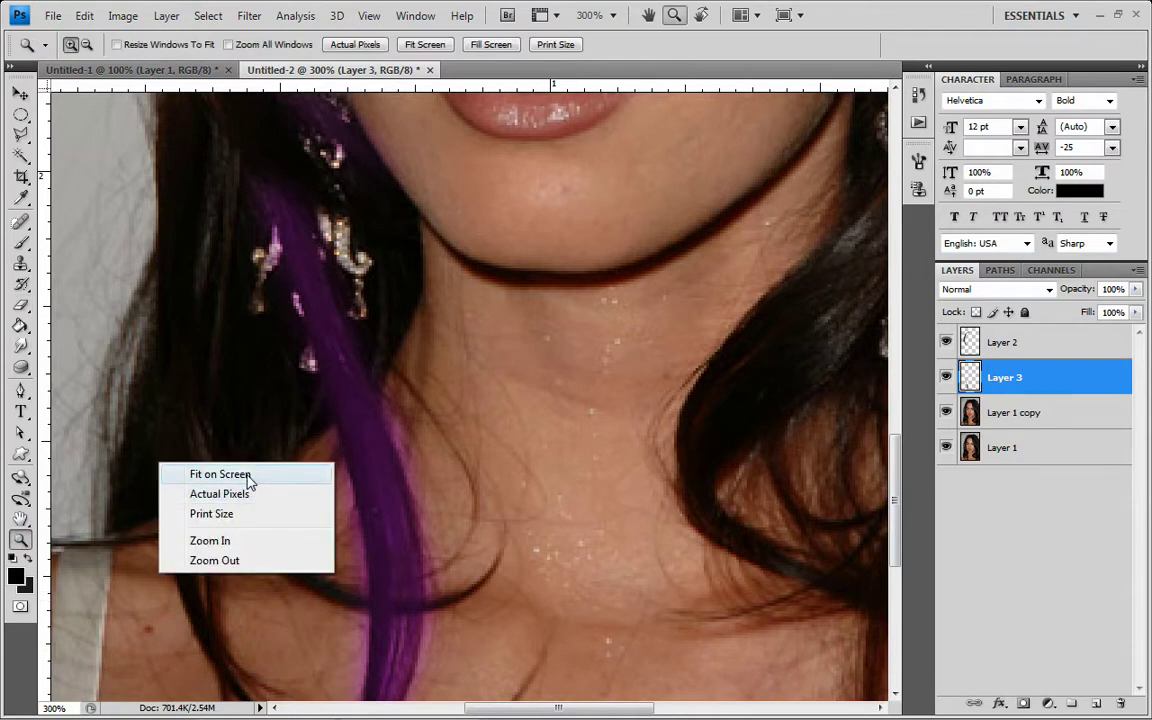
left_click(249, 476)
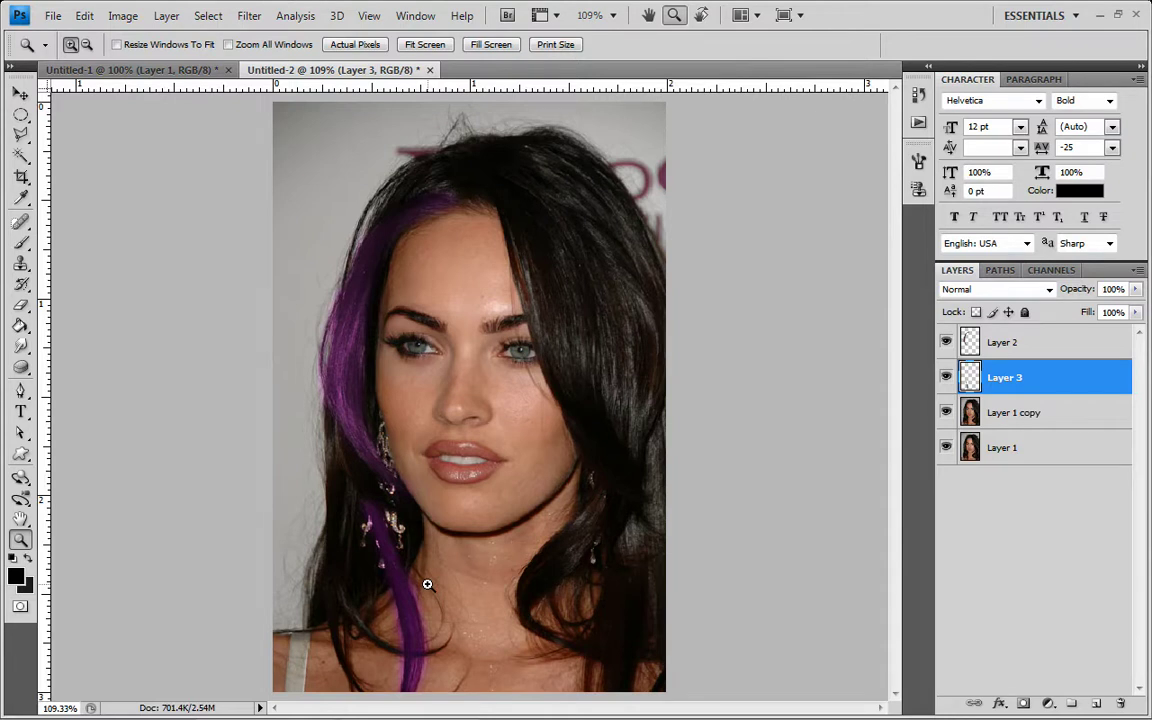
left_click(426, 358)
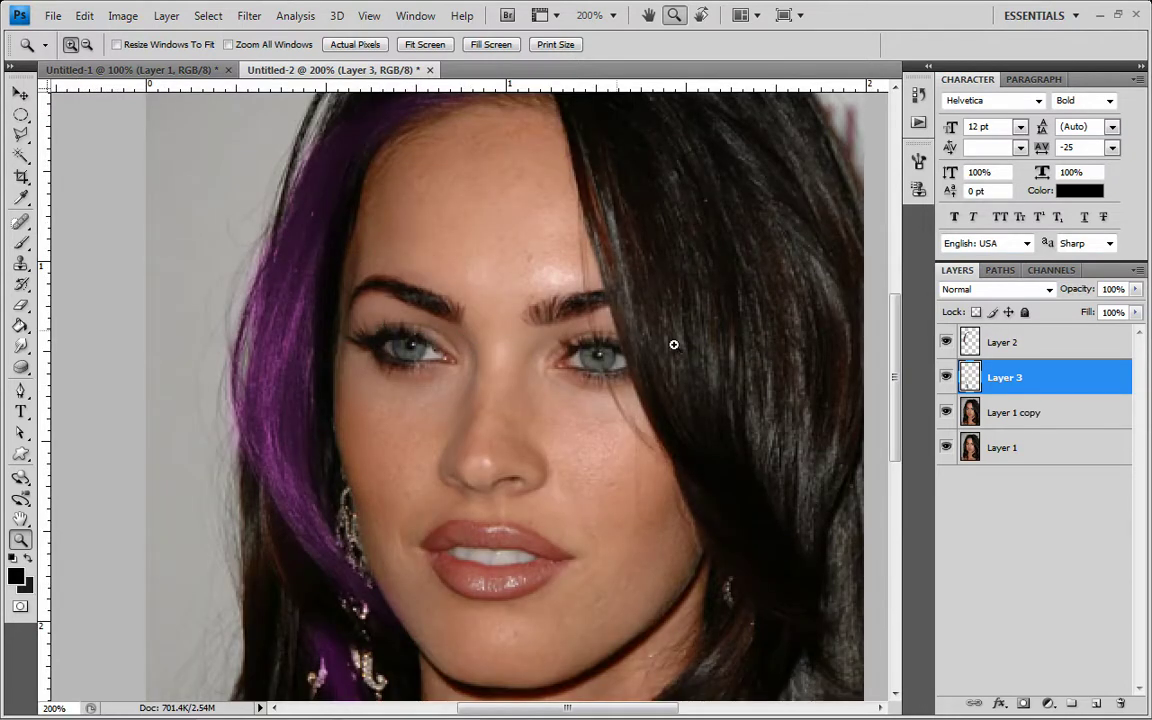
right_click(424, 368)
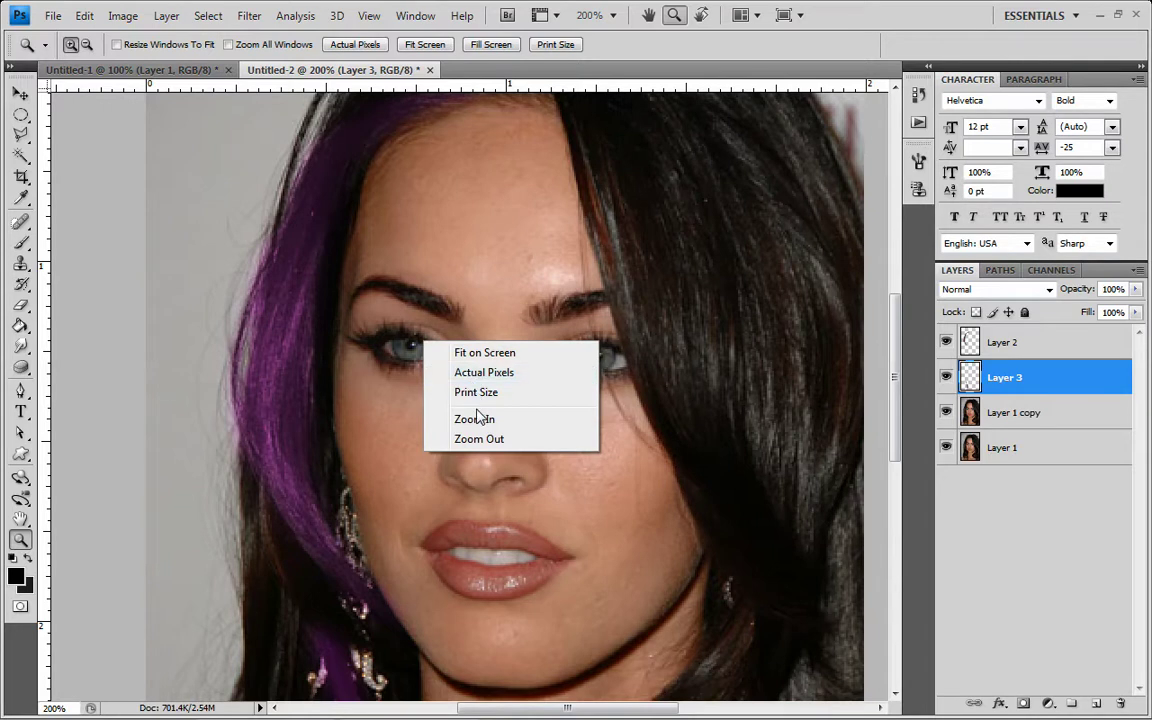
left_click(786, 40)
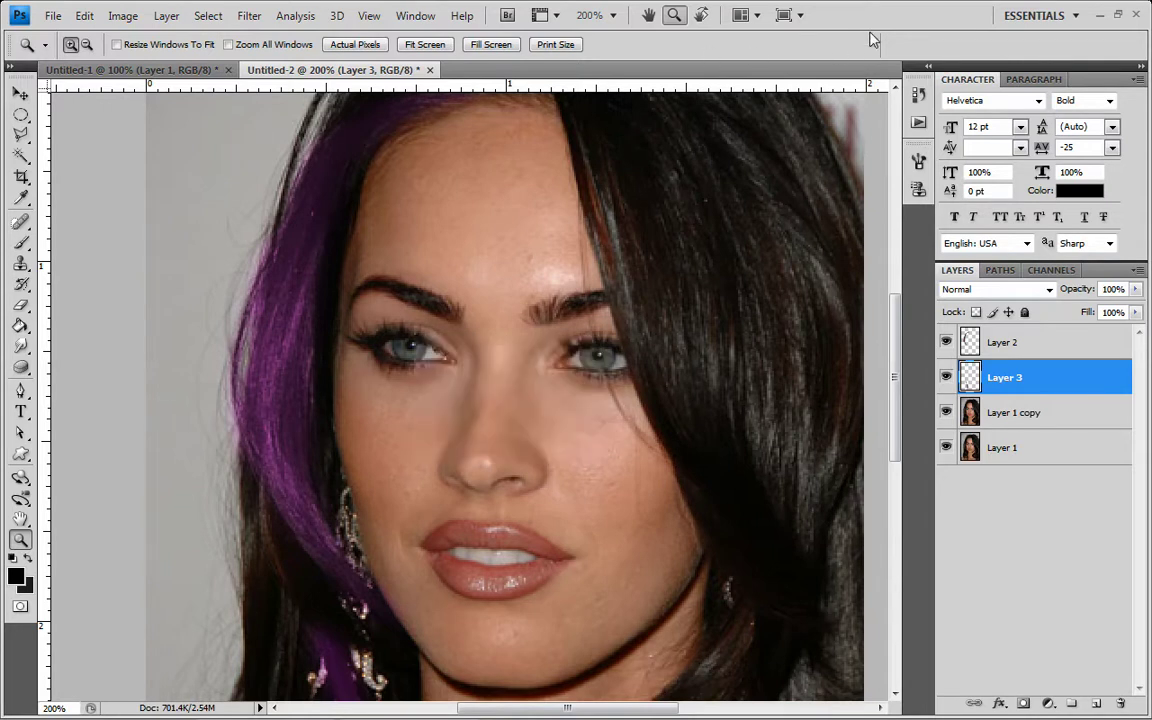